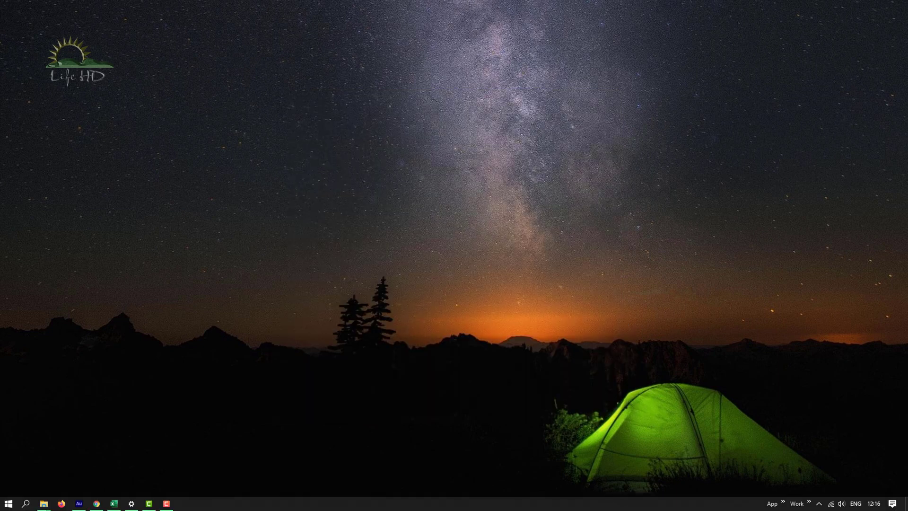
Open YouTube in Chrome and go to the channel's YouTube Studio dashboard.
{"action": "left_click", "coordinate": [96, 503]}
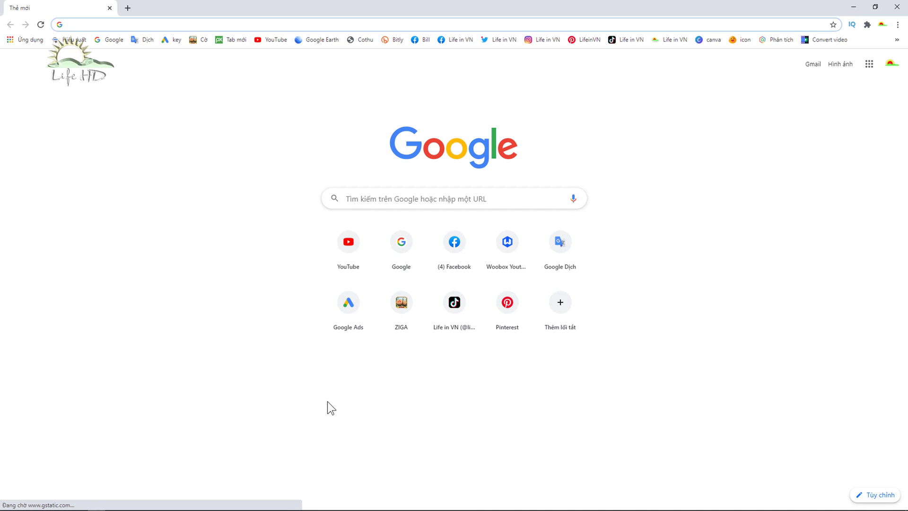
{"action": "left_click", "coordinate": [354, 259]}
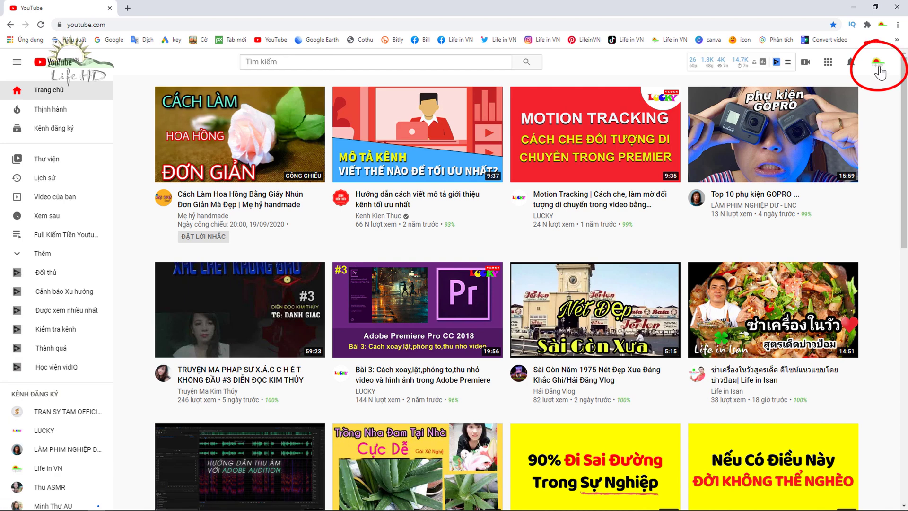
{"action": "left_click", "coordinate": [878, 64]}
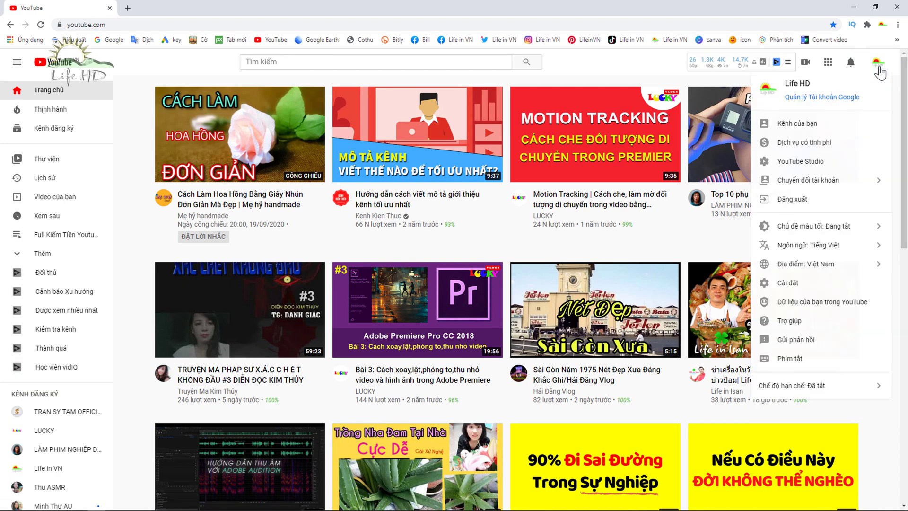
{"action": "left_click", "coordinate": [832, 166]}
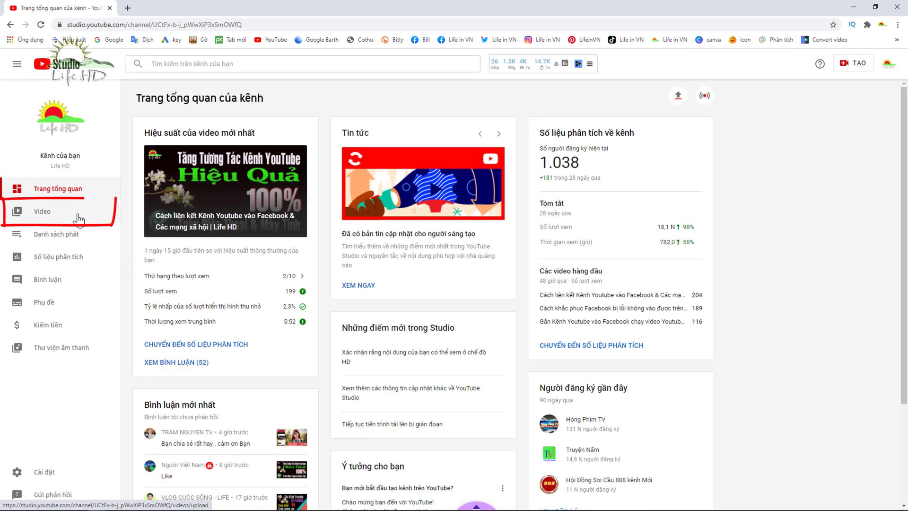
Open the details of the channel video dated 14 September 2020 and go to its subtitles page from the additional options.
{"action": "left_click", "coordinate": [78, 219]}
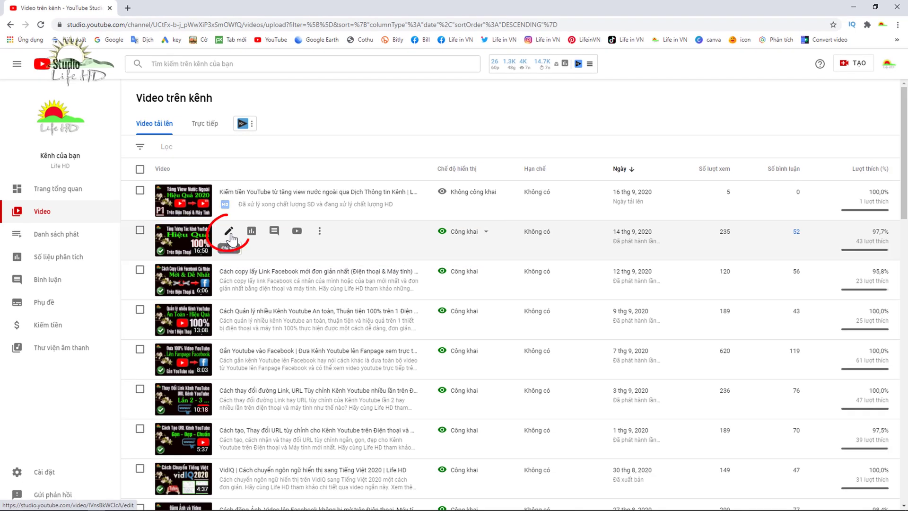
{"action": "left_click", "coordinate": [232, 235]}
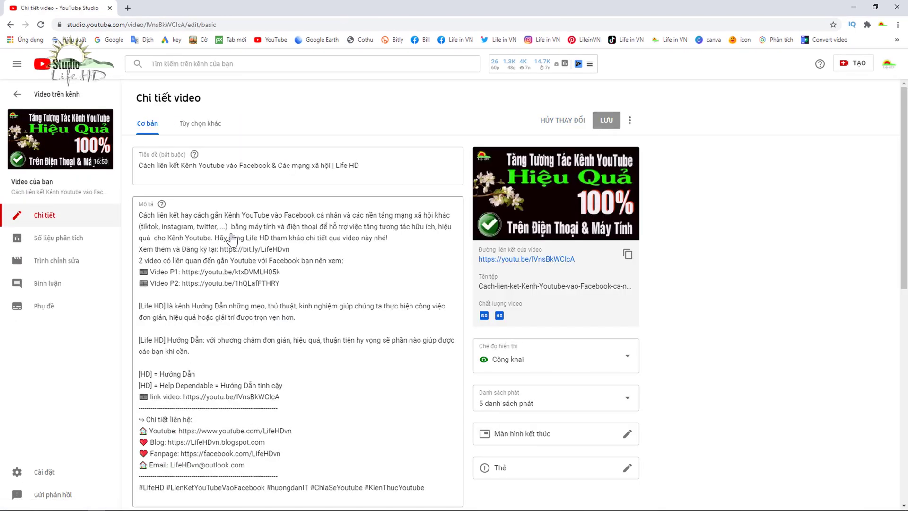
{"action": "left_click", "coordinate": [209, 124]}
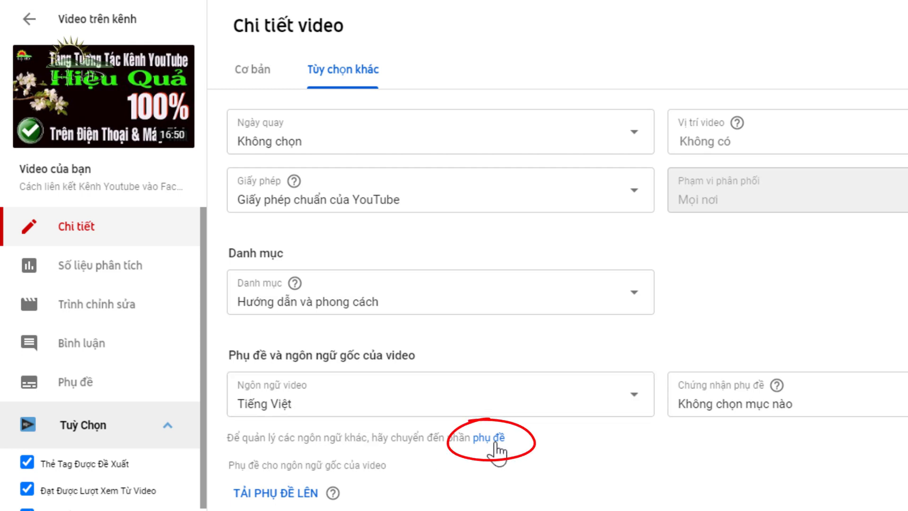
{"action": "left_click", "coordinate": [495, 446]}
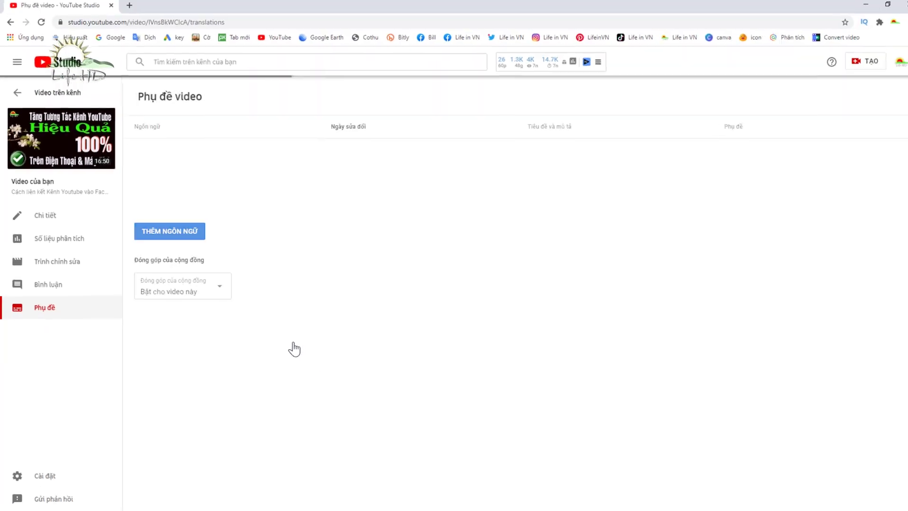
Add English (Tiếng Anh) as a video language and open its title and description translation form.
{"action": "left_click", "coordinate": [175, 238]}
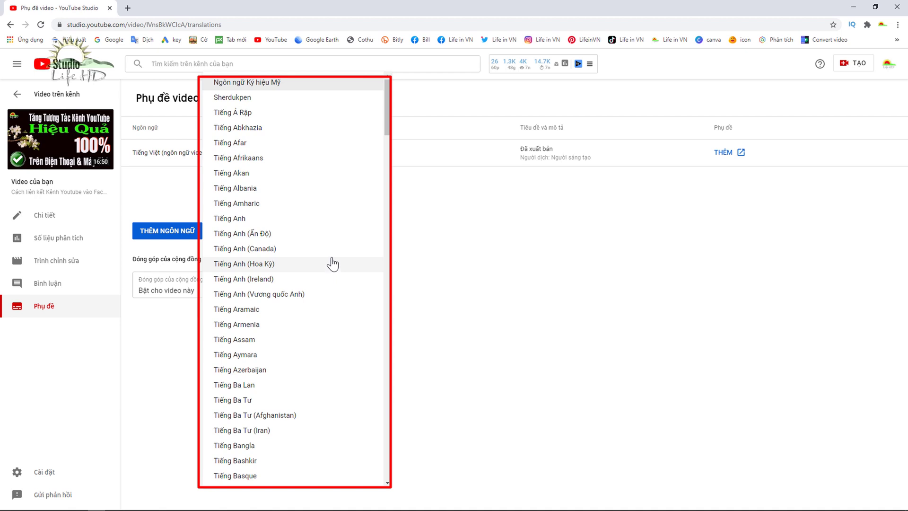
{"action": "left_click", "coordinate": [299, 221]}
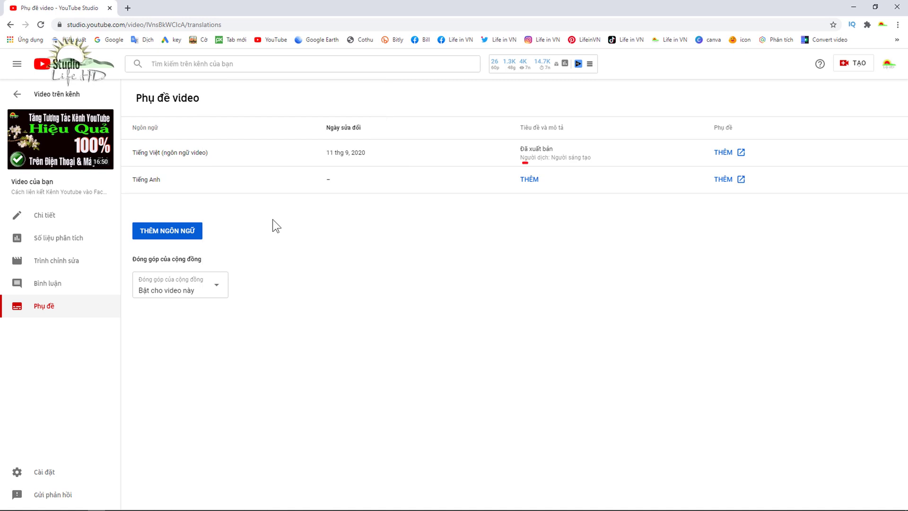
{"action": "left_click", "coordinate": [530, 181]}
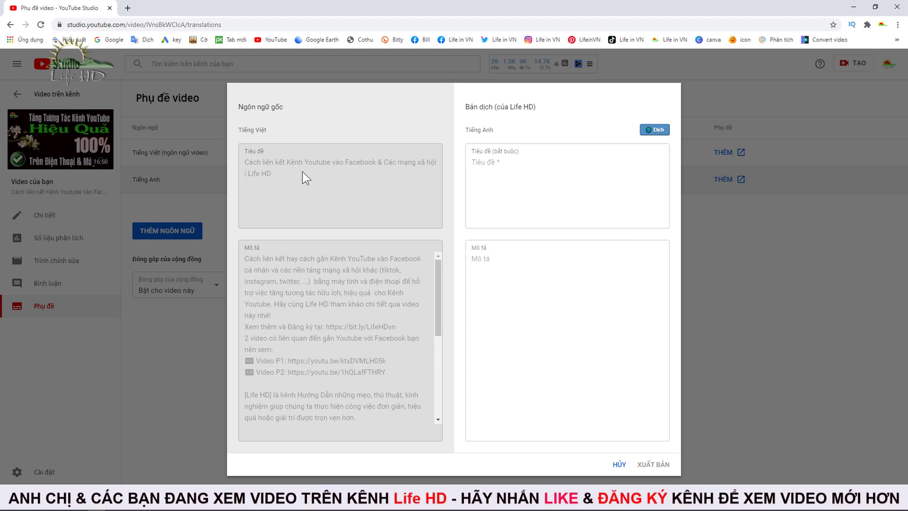
Copy the full original Vietnamese title from the translation form.
{"action": "left_click", "coordinate": [489, 169]}
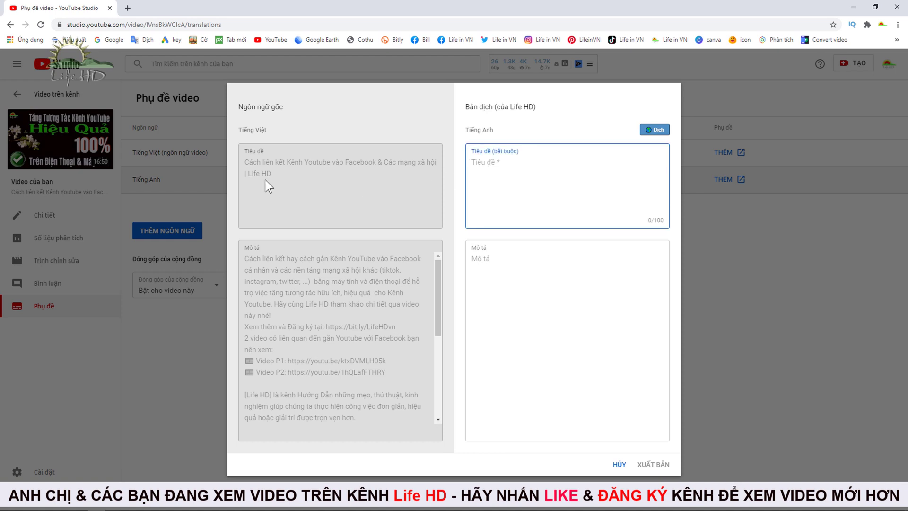
{"action": "left_click_drag", "start_coordinate": [244, 163], "coordinate": [278, 177]}
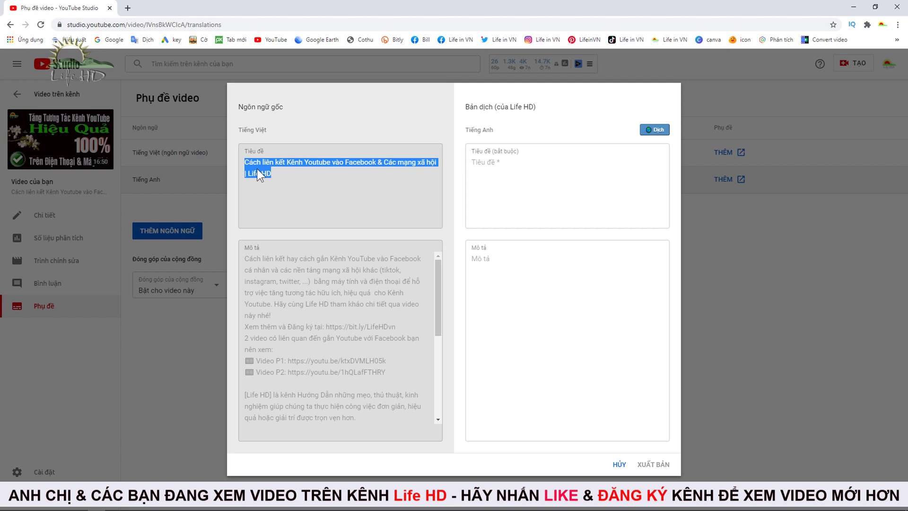
{"action": "right_click", "coordinate": [257, 169]}
{"action": "left_click", "coordinate": [287, 179]}
Open Google in a new browser tab and search for "dịch" to bring up the translator.
{"action": "left_click", "coordinate": [128, 8]}
{"action": "left_click", "coordinate": [394, 253]}
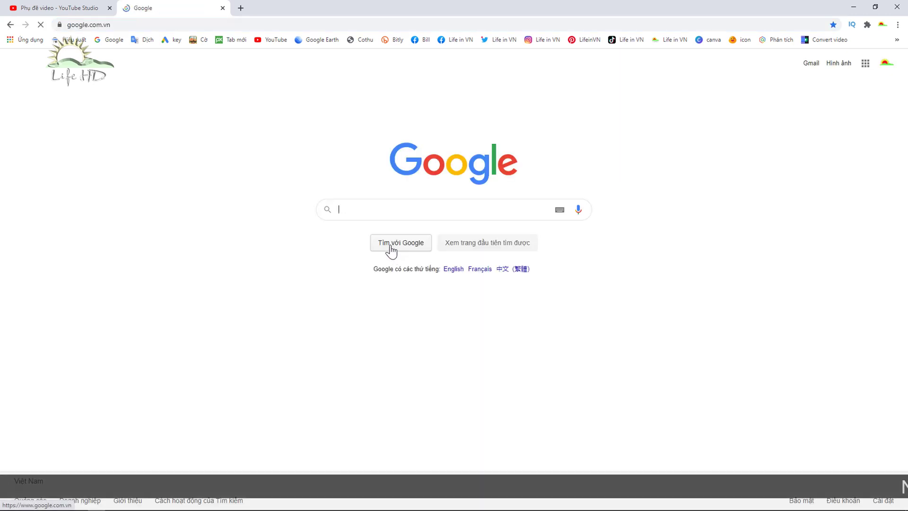
{"action": "left_click", "coordinate": [345, 211]}
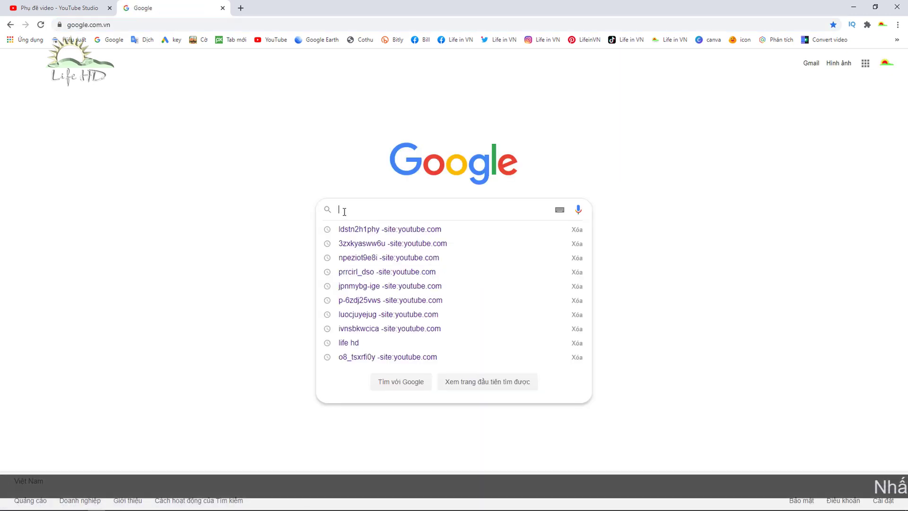
{"action": "type", "text": "dịch"}
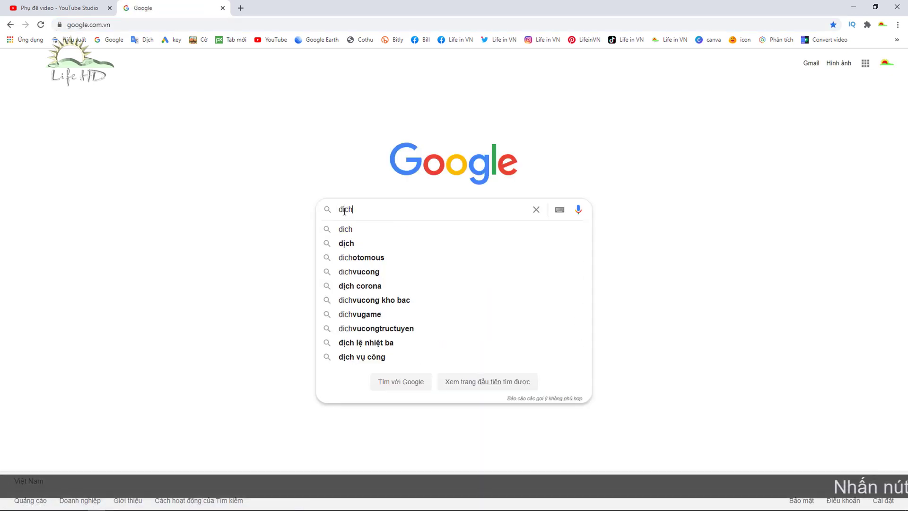
{"action": "key", "text": "Return"}
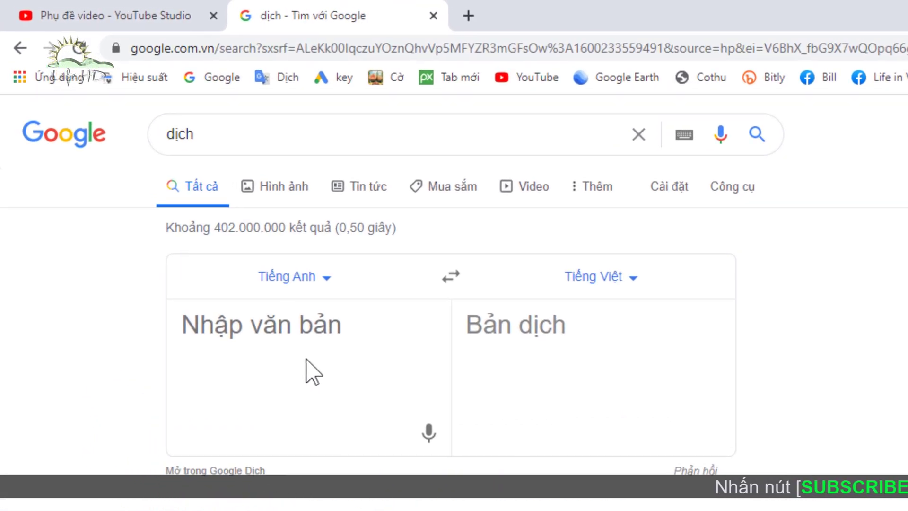
Paste the copied title into the translator and set the source language to Vietnamese (Tiếng Việt).
{"action": "left_click", "coordinate": [240, 330]}
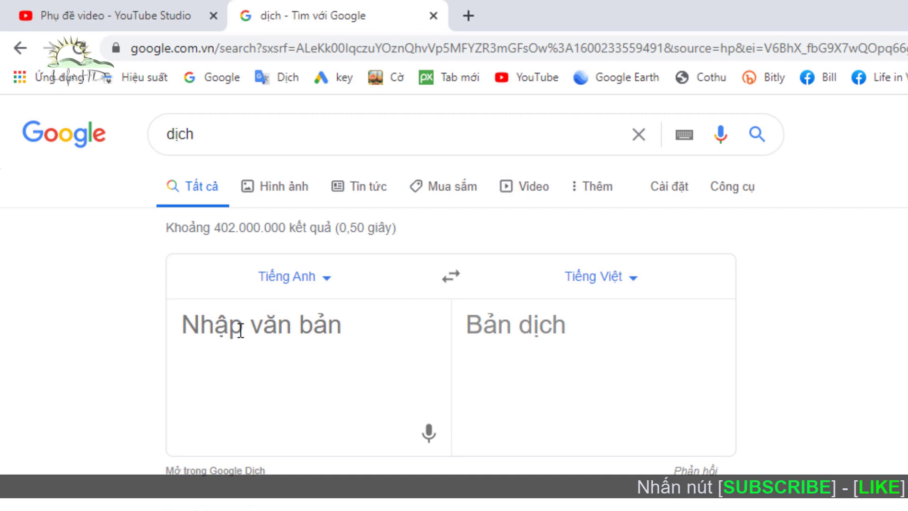
{"action": "right_click", "coordinate": [240, 330]}
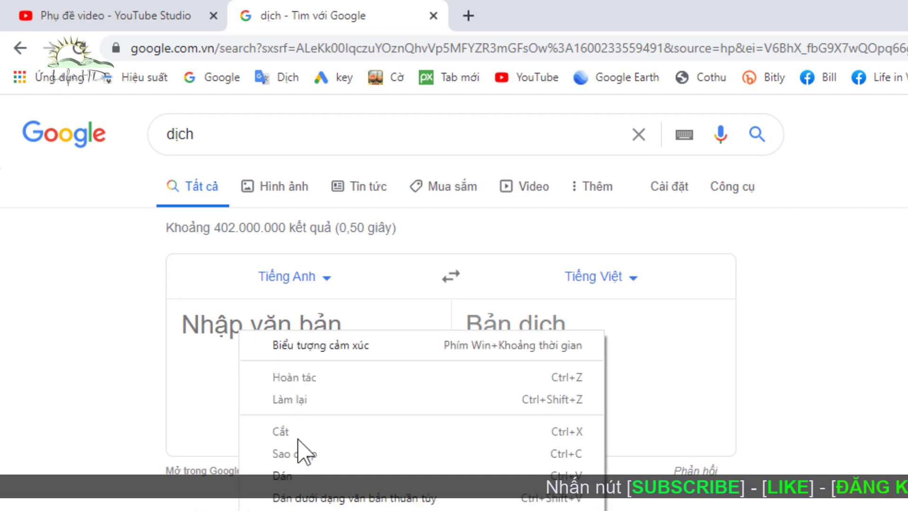
{"action": "left_click", "coordinate": [303, 474]}
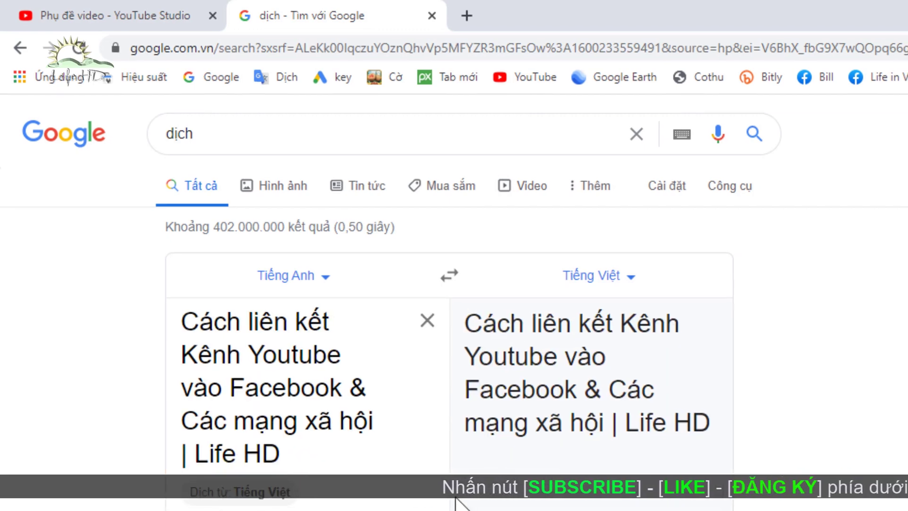
{"action": "left_click", "coordinate": [326, 278]}
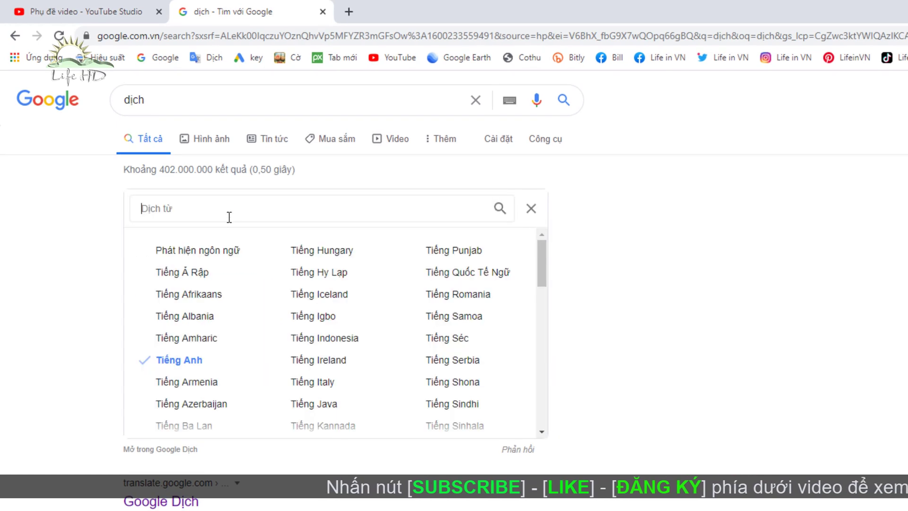
{"action": "type", "text": "tiếng việt"}
{"action": "key", "text": "Return"}
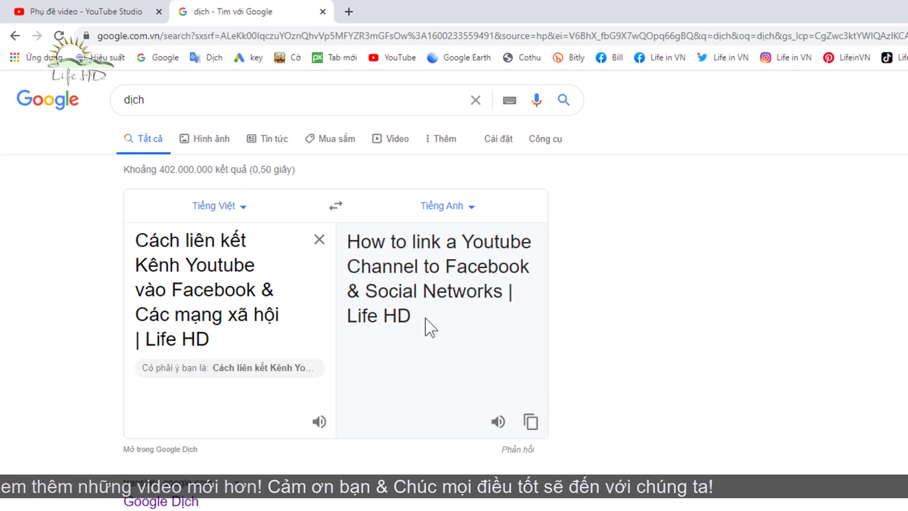
Copy the English translation of the title and paste it into the English title field of the YouTube Studio form.
{"action": "left_click", "coordinate": [528, 423]}
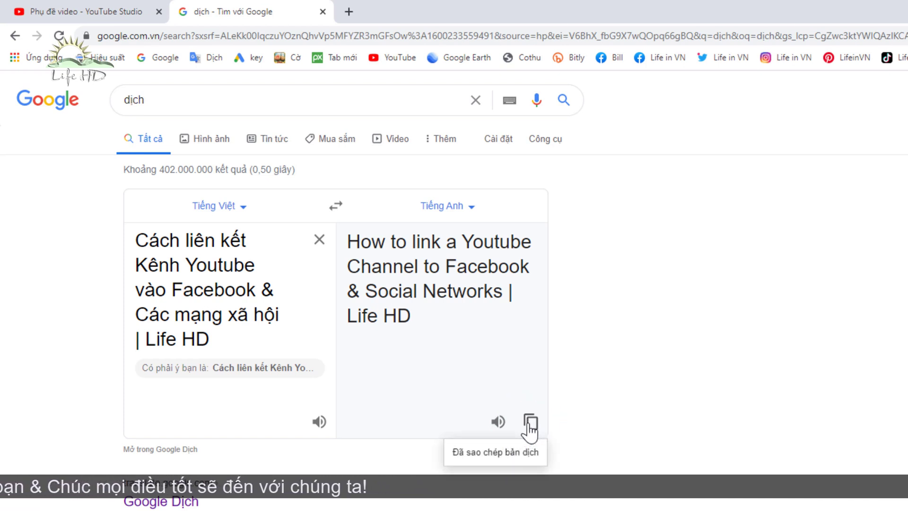
{"action": "left_click", "coordinate": [118, 4]}
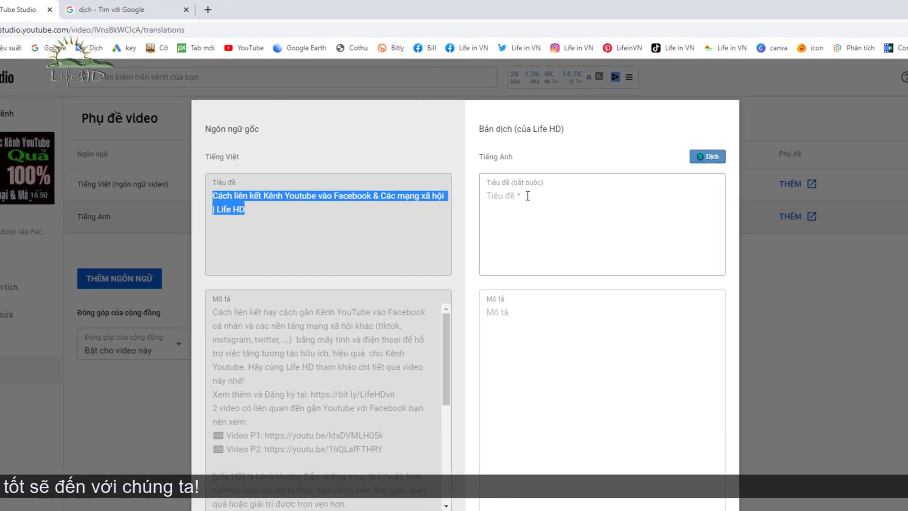
{"action": "left_click", "coordinate": [506, 195]}
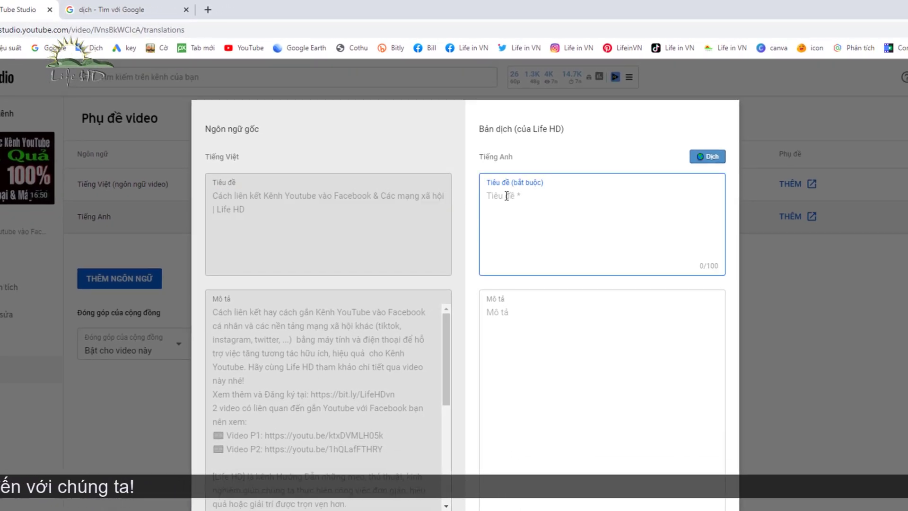
{"action": "right_click", "coordinate": [507, 196]}
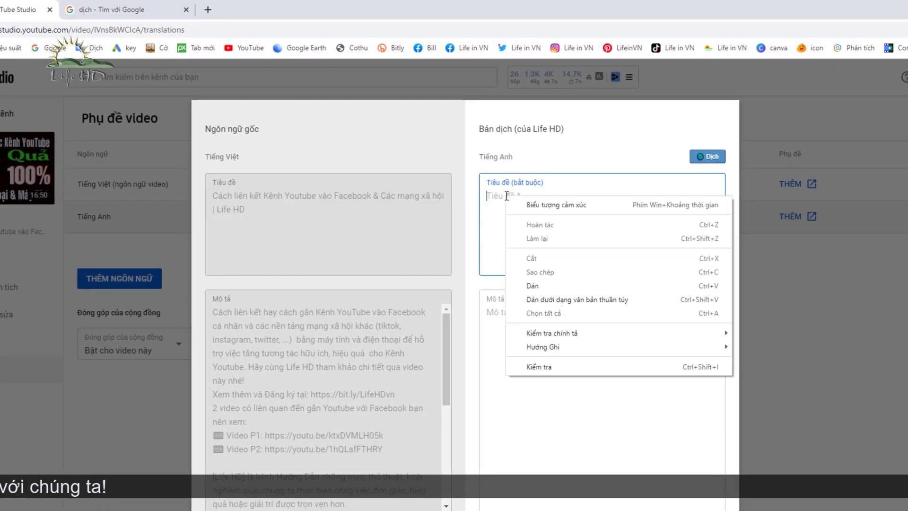
{"action": "left_click", "coordinate": [547, 297]}
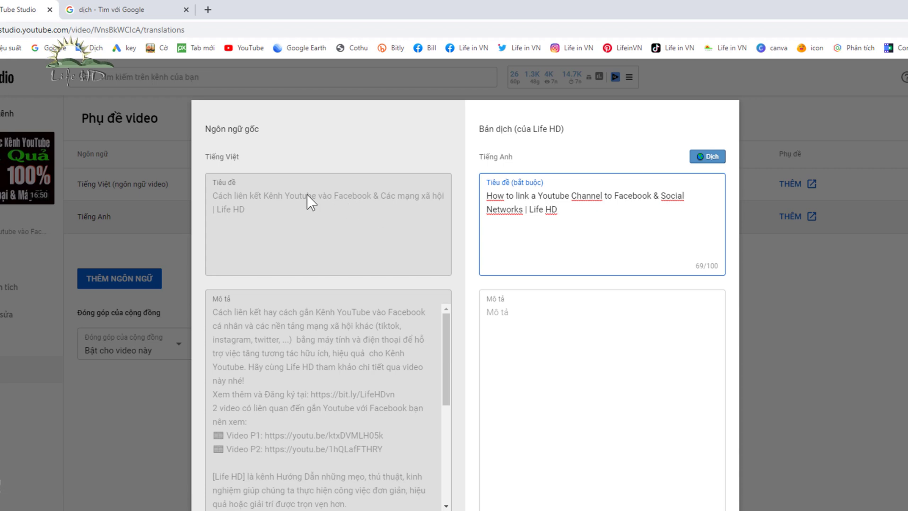
Copy the first paragraph of the original Vietnamese description, ending with "qua video này nhé!".
{"action": "left_click", "coordinate": [522, 316]}
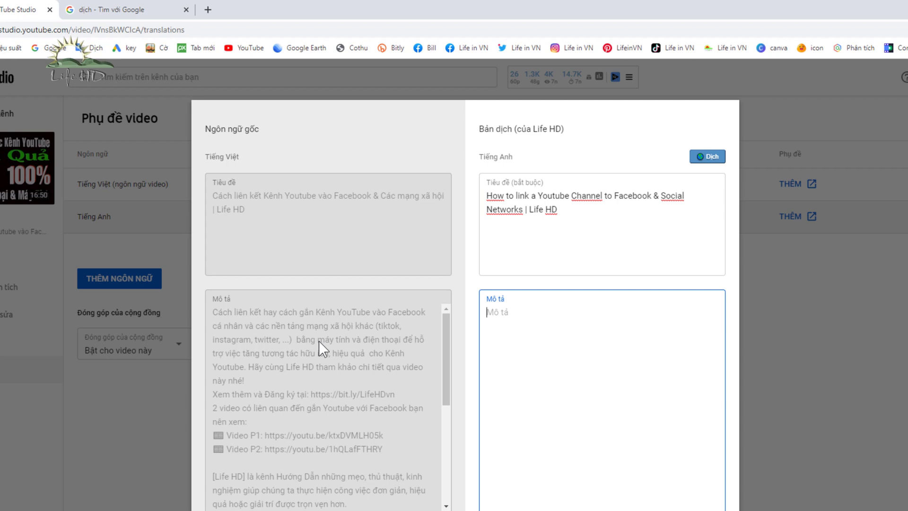
{"action": "left_click_drag", "start_coordinate": [214, 313], "coordinate": [260, 373]}
{"action": "right_click", "coordinate": [268, 331]}
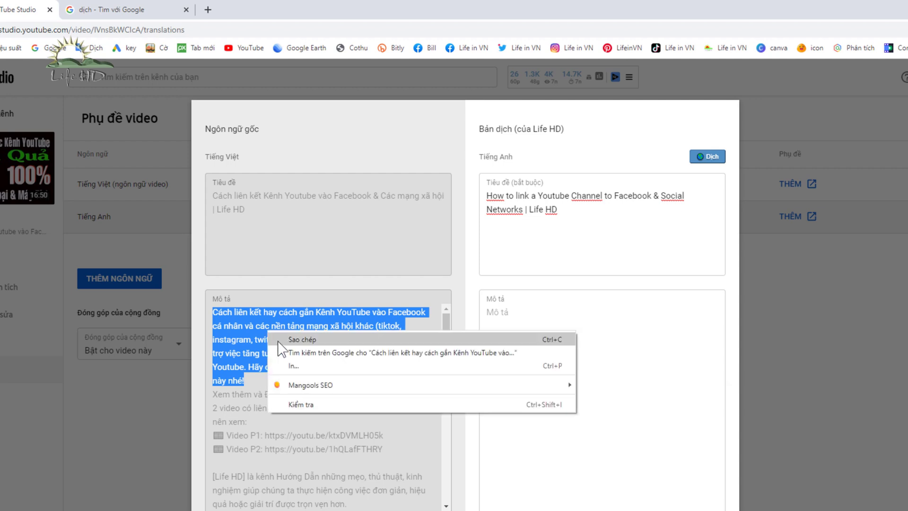
{"action": "left_click", "coordinate": [289, 340]}
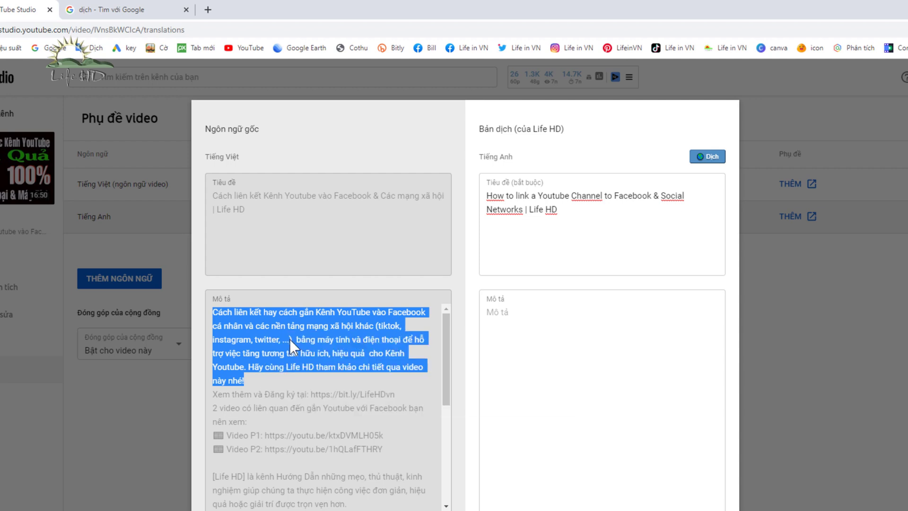
Replace the translator's source text with the copied description paragraph and copy its English translation.
{"action": "left_click", "coordinate": [132, 10]}
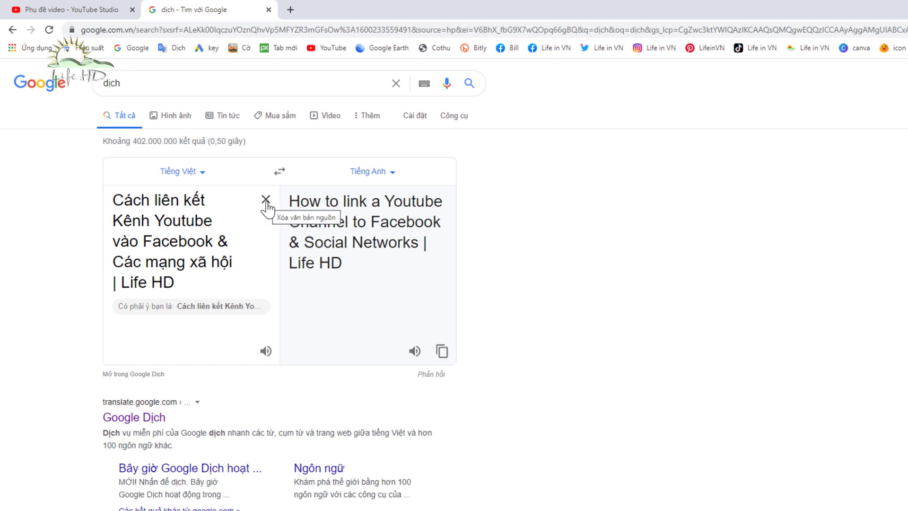
{"action": "left_click", "coordinate": [265, 200]}
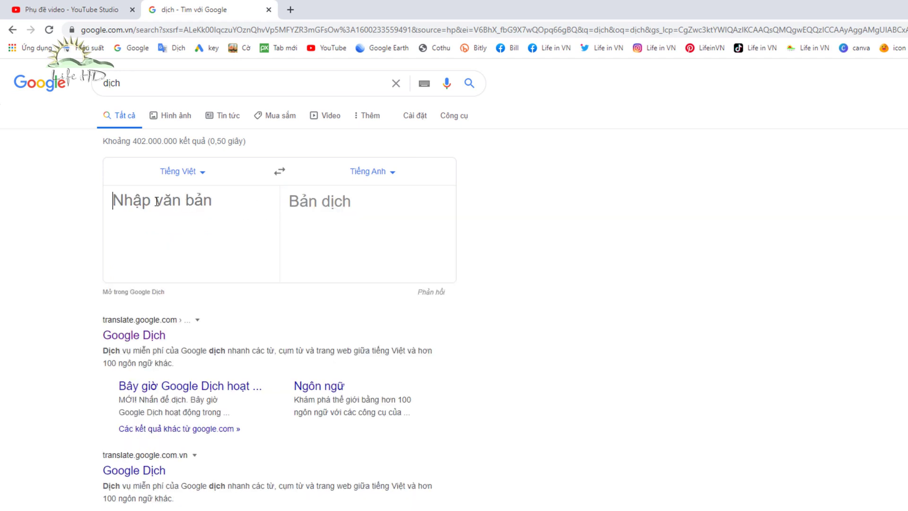
{"action": "right_click", "coordinate": [126, 200]}
{"action": "left_click", "coordinate": [163, 293]}
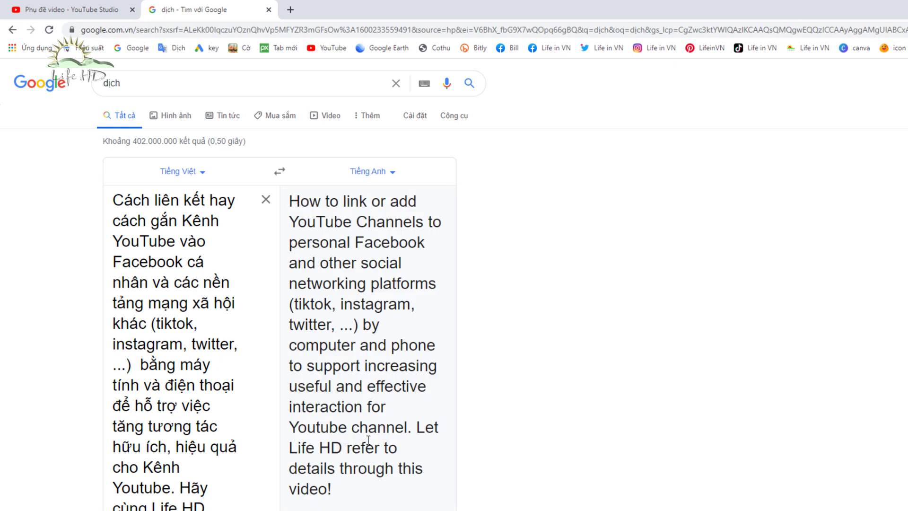
{"action": "scroll", "coordinate": [371, 444], "scroll_direction": "down", "scroll_amount": 3}
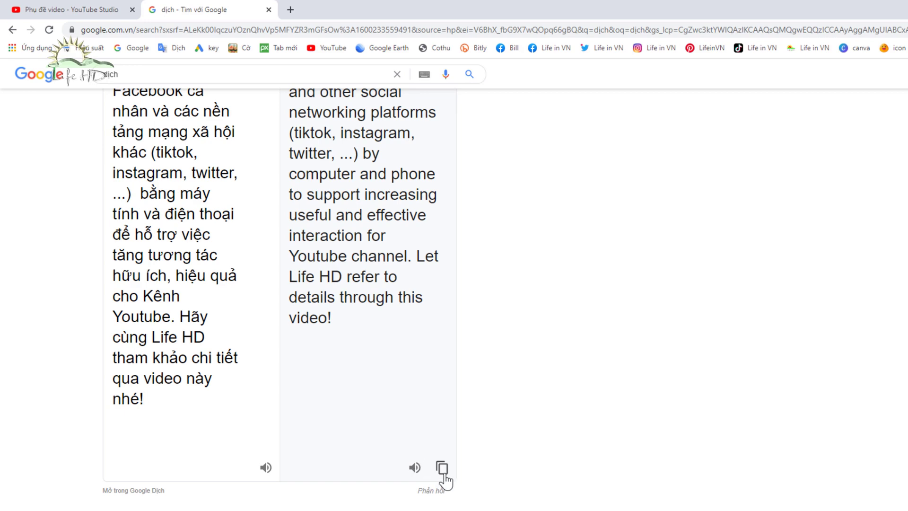
{"action": "left_click", "coordinate": [442, 468]}
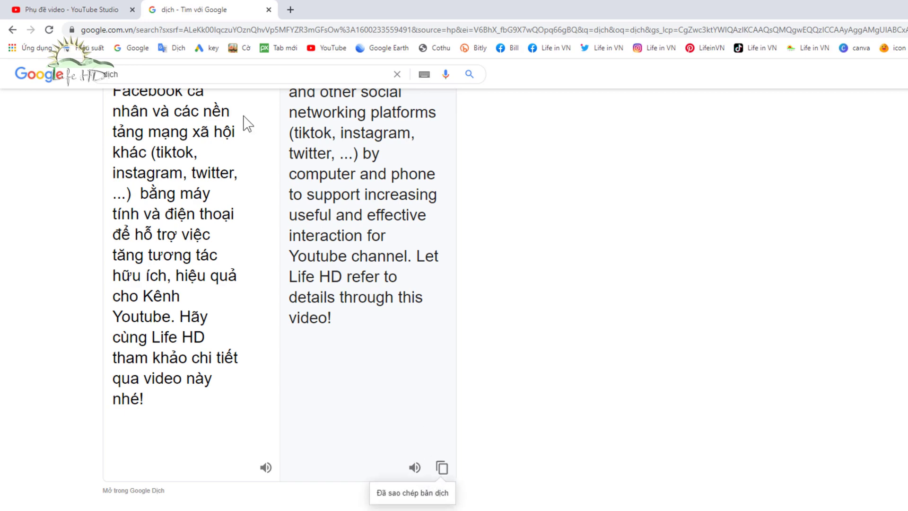
Switch back to YouTube Studio and paste the translated paragraph into the English description field.
{"action": "left_click", "coordinate": [92, 10]}
{"action": "left_click", "coordinate": [582, 314]}
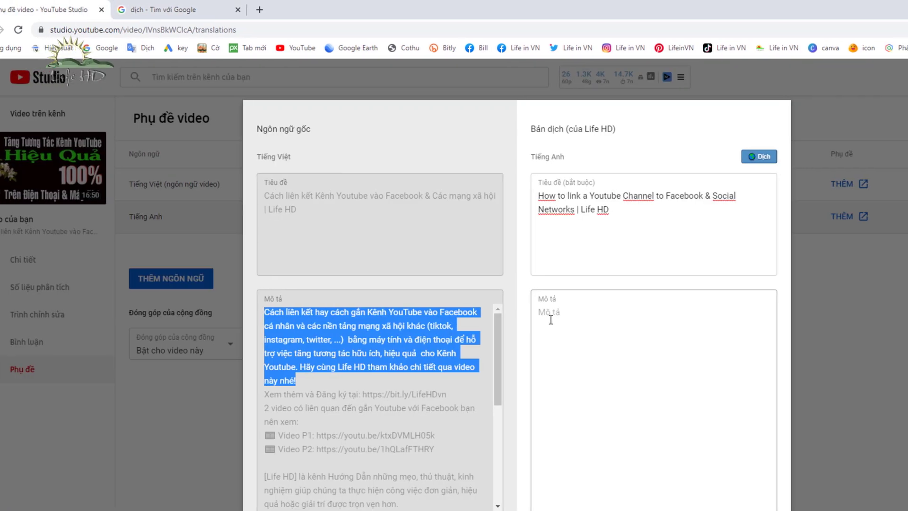
{"action": "right_click", "coordinate": [582, 316]}
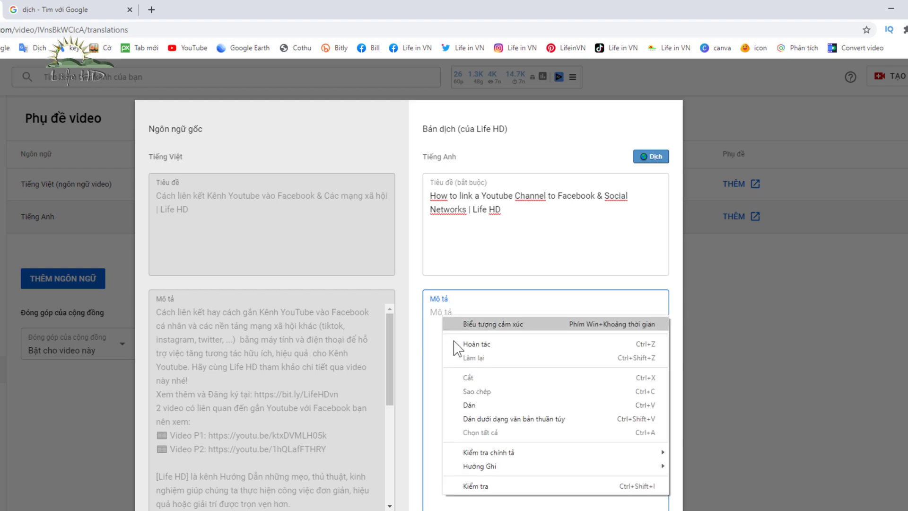
{"action": "left_click", "coordinate": [487, 403]}
Copy the Video P1 and Video P2 link lines from the original description and paste them below the English paragraph.
{"action": "scroll", "coordinate": [232, 362], "scroll_direction": "down", "scroll_amount": 1}
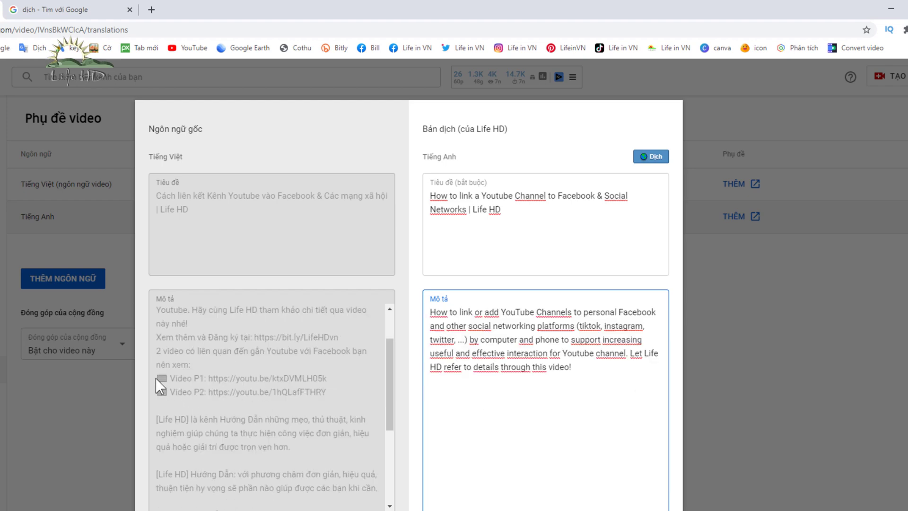
{"action": "left_click_drag", "start_coordinate": [155, 379], "coordinate": [322, 396]}
{"action": "right_click", "coordinate": [282, 384]}
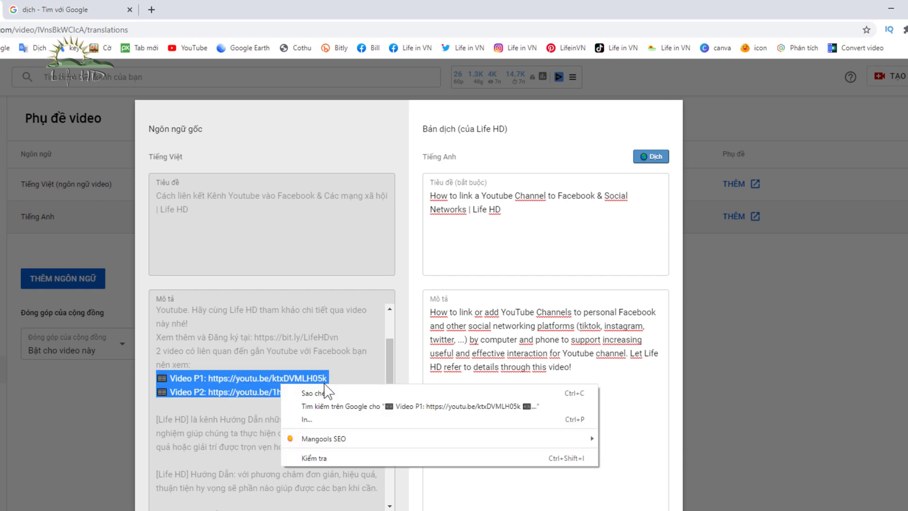
{"action": "left_click", "coordinate": [324, 393]}
{"action": "left_click", "coordinate": [455, 409]}
{"action": "right_click", "coordinate": [455, 411]}
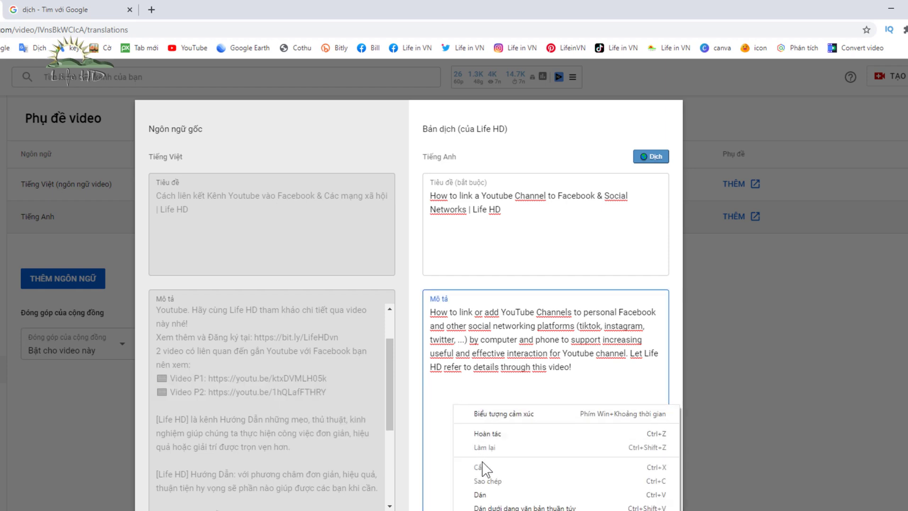
{"action": "left_click", "coordinate": [486, 490]}
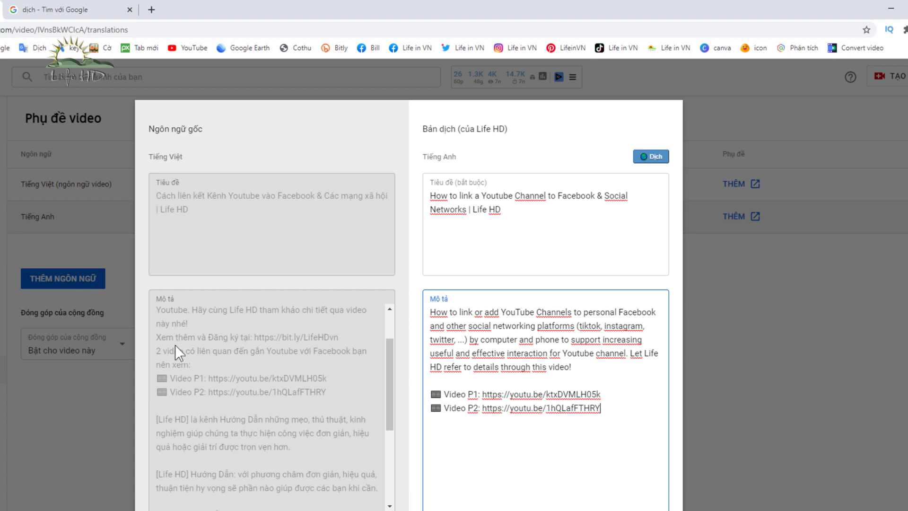
Insert the English translation of the "Xem thêm và Đăng ký tại" and "2 video có liên quan" lines above the video links.
{"action": "left_click_drag", "start_coordinate": [157, 337], "coordinate": [191, 365]}
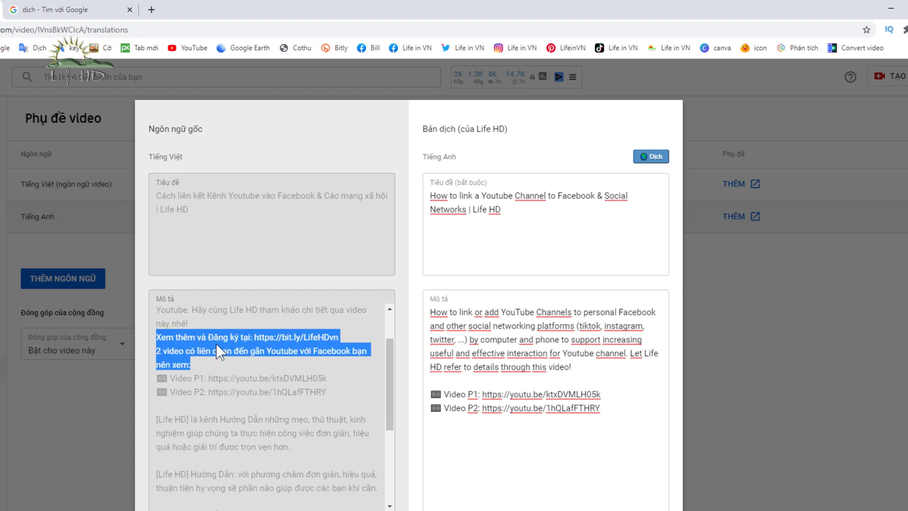
{"action": "right_click", "coordinate": [439, 382]}
{"action": "left_click", "coordinate": [480, 471]}
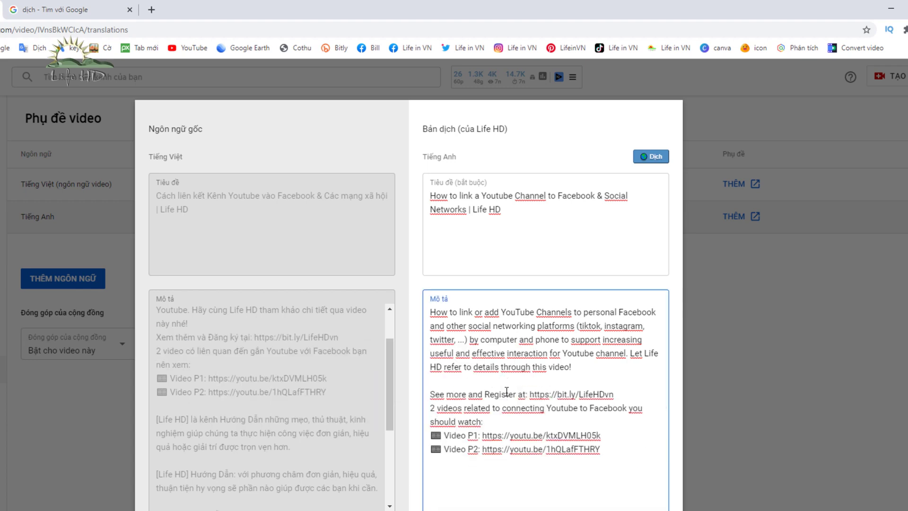
Copy the contact details and hashtags from the end of the original description and paste them at the end of the English description.
{"action": "scroll", "coordinate": [614, 468], "scroll_direction": "down", "scroll_amount": 3}
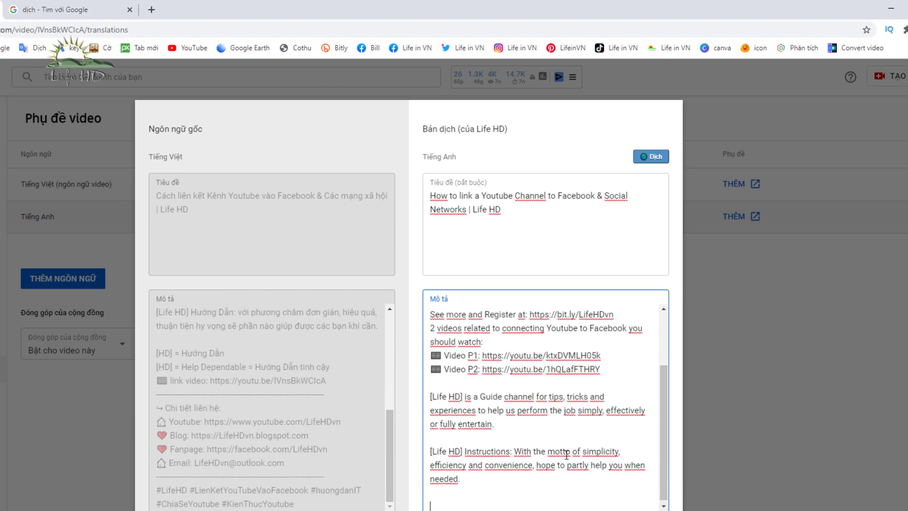
{"action": "left_click_drag", "start_coordinate": [156, 392], "coordinate": [293, 505]}
{"action": "key", "text": "ctrl+c"}
{"action": "right_click", "coordinate": [501, 491]}
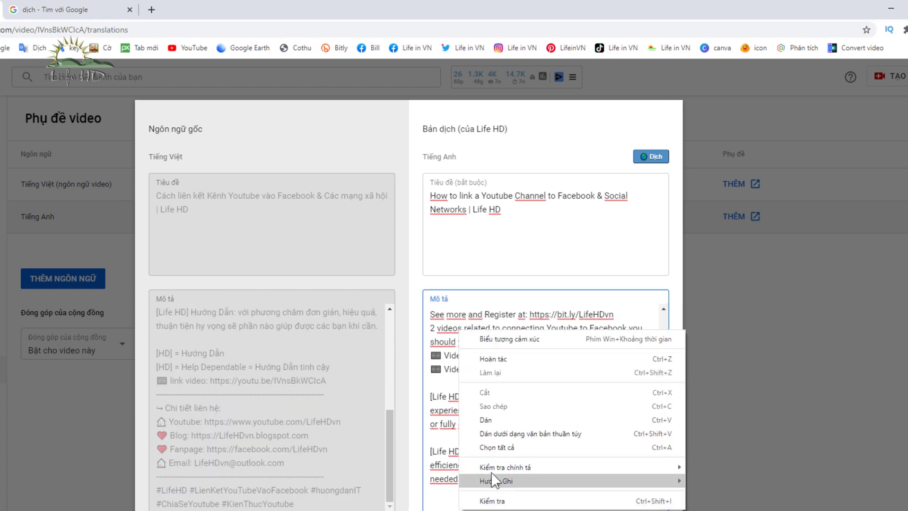
{"action": "left_click", "coordinate": [496, 428]}
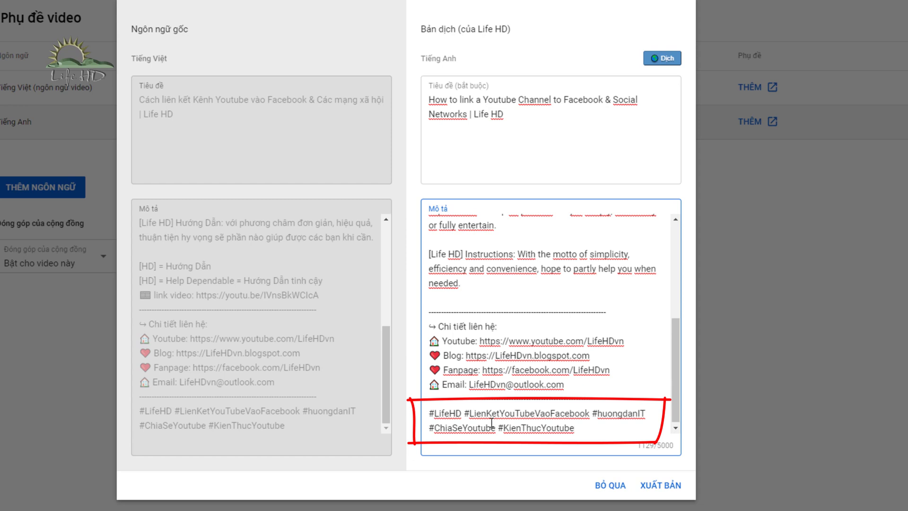
Replace the hashtags after #LifeHD with "#LinkYoutubeToFacebook #YoutubeToFacebook" and publish the English translation.
{"action": "left_click_drag", "start_coordinate": [575, 428], "coordinate": [473, 412]}
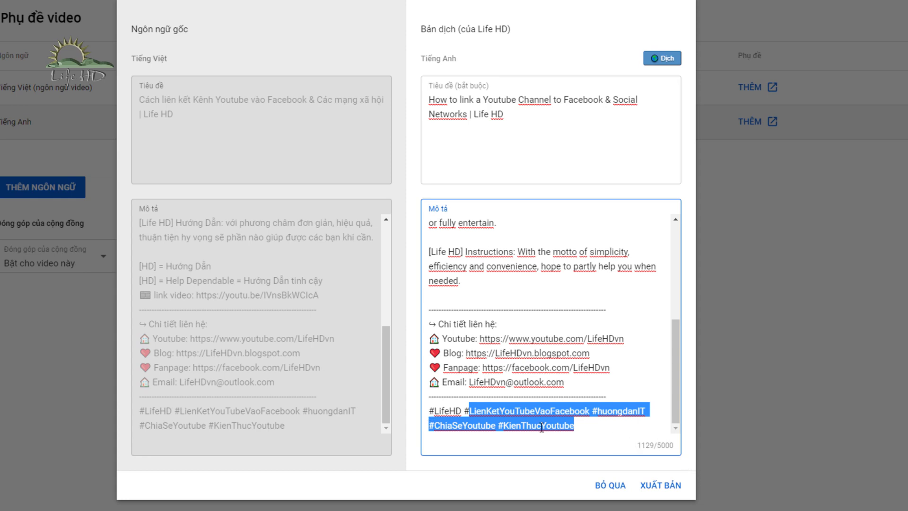
{"action": "type", "text": "LinkYoutube"}
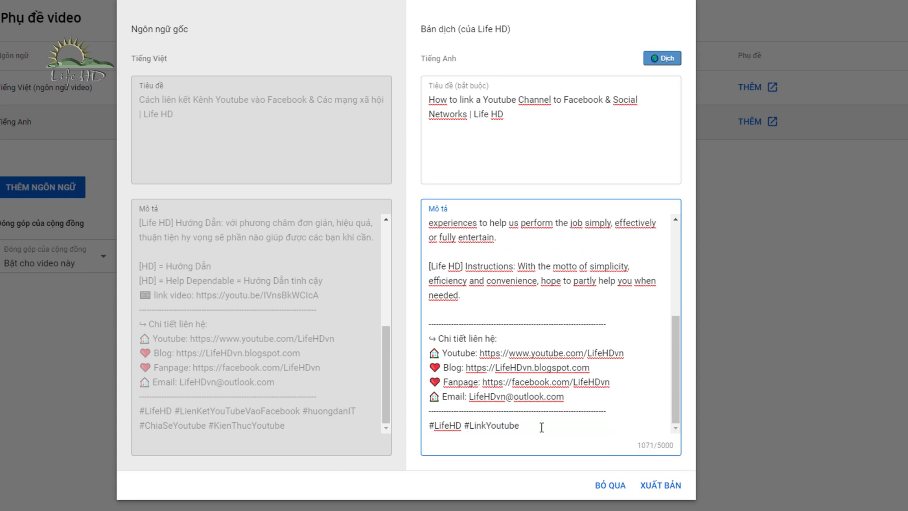
{"action": "type", "text": "ToFacebook #Youtube"}
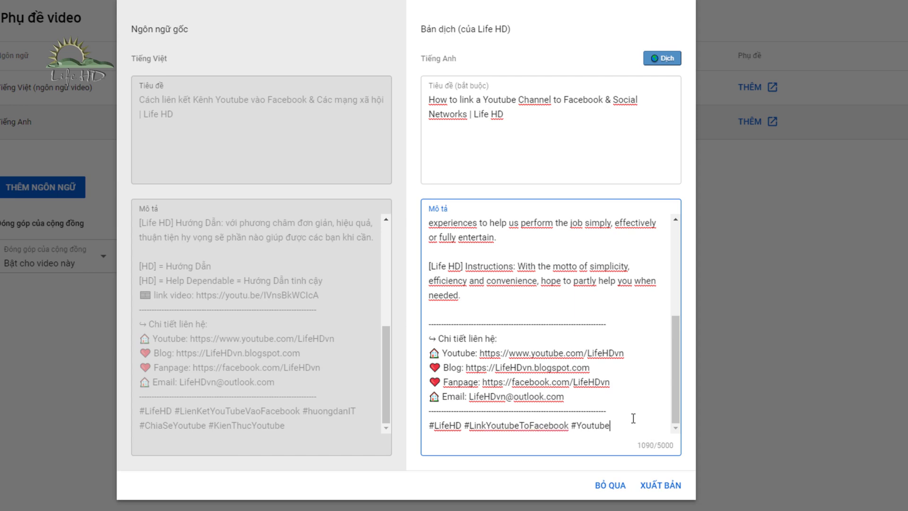
{"action": "type", "text": "ToFacebook"}
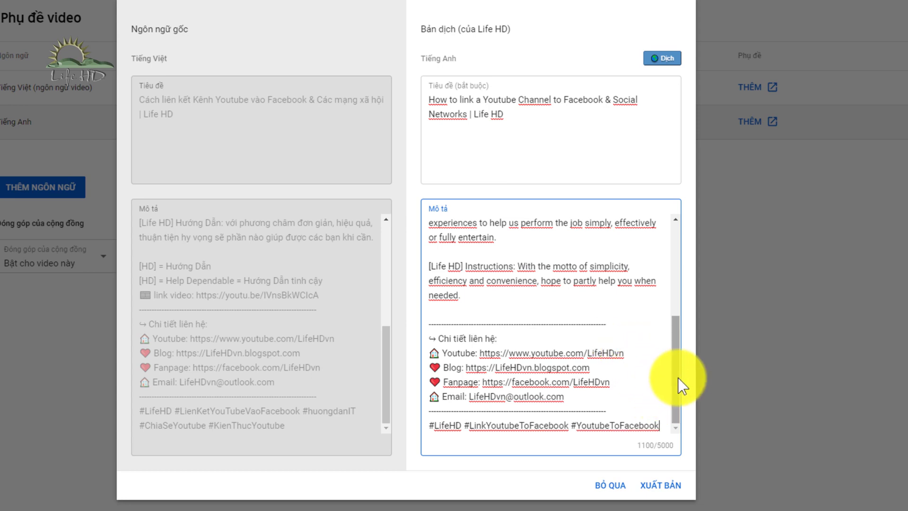
{"action": "left_click_drag", "start_coordinate": [677, 377], "coordinate": [686, 269]}
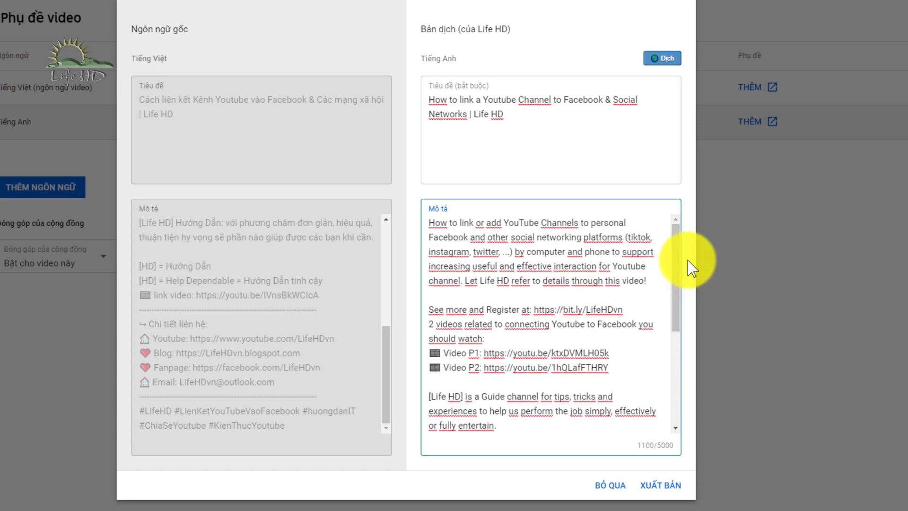
{"action": "left_click", "coordinate": [660, 487]}
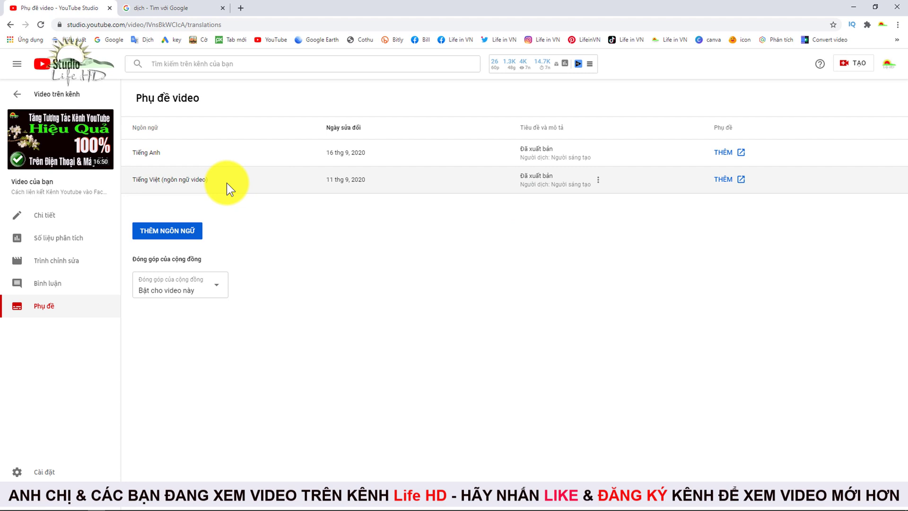
Add Japanese (Tiếng Nhật) as a video language and open its title and description translation form.
{"action": "left_click", "coordinate": [194, 241]}
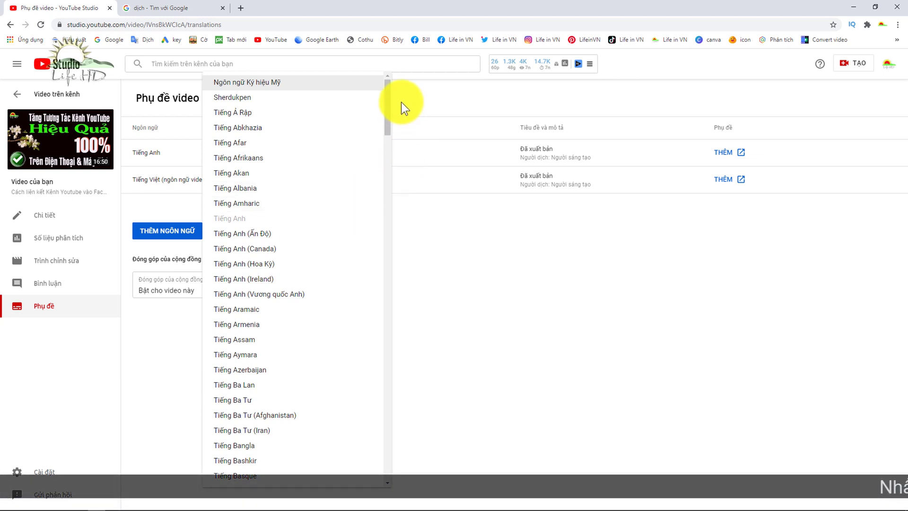
{"action": "scroll", "coordinate": [386, 101], "scroll_direction": "down", "scroll_amount": 1}
{"action": "left_click_drag", "start_coordinate": [386, 100], "coordinate": [385, 311]}
{"action": "left_click", "coordinate": [296, 272]}
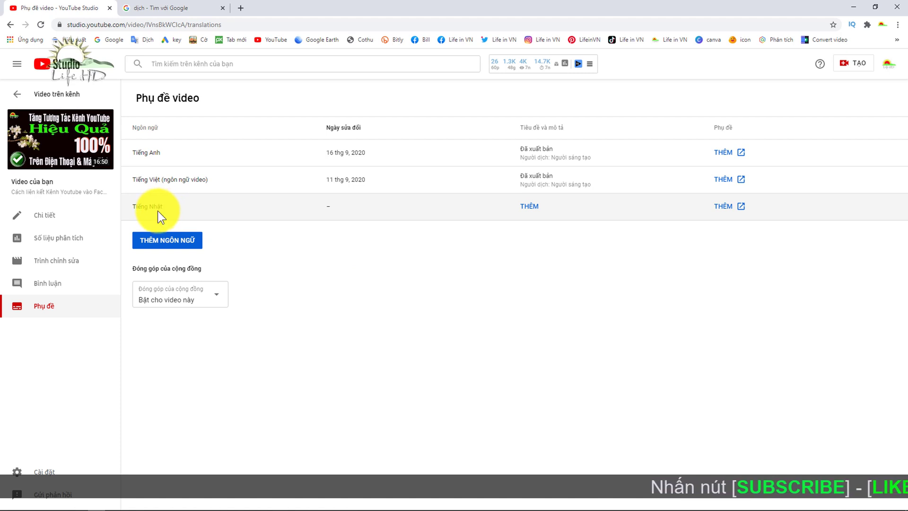
{"action": "left_click", "coordinate": [529, 206]}
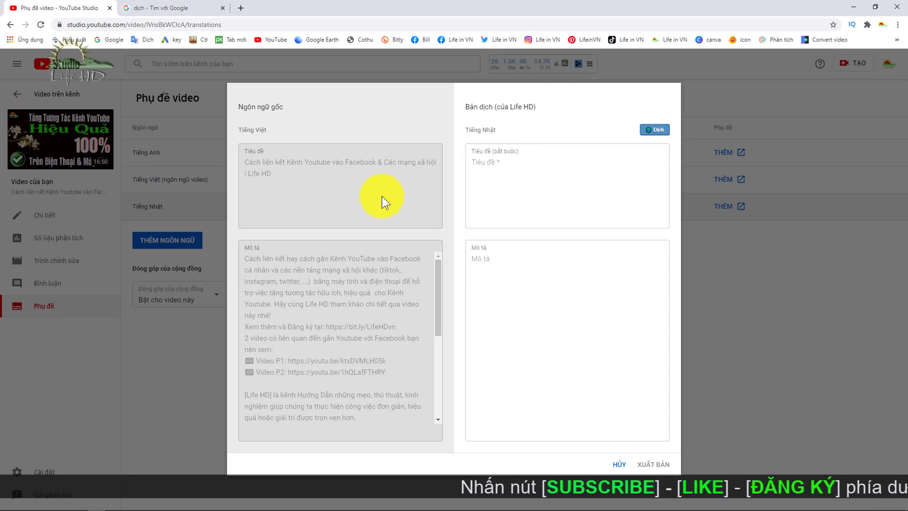
In Google's translator, clear the source text and set the target language to Japanese (Tiếng Nhật).
{"action": "left_click", "coordinate": [171, 7]}
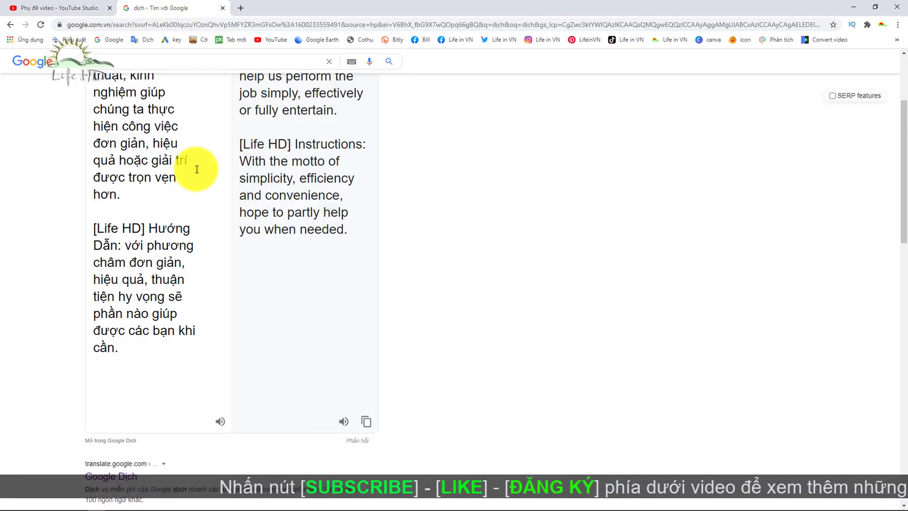
{"action": "scroll", "coordinate": [199, 175], "scroll_direction": "up", "scroll_amount": 5}
{"action": "left_click", "coordinate": [219, 171]}
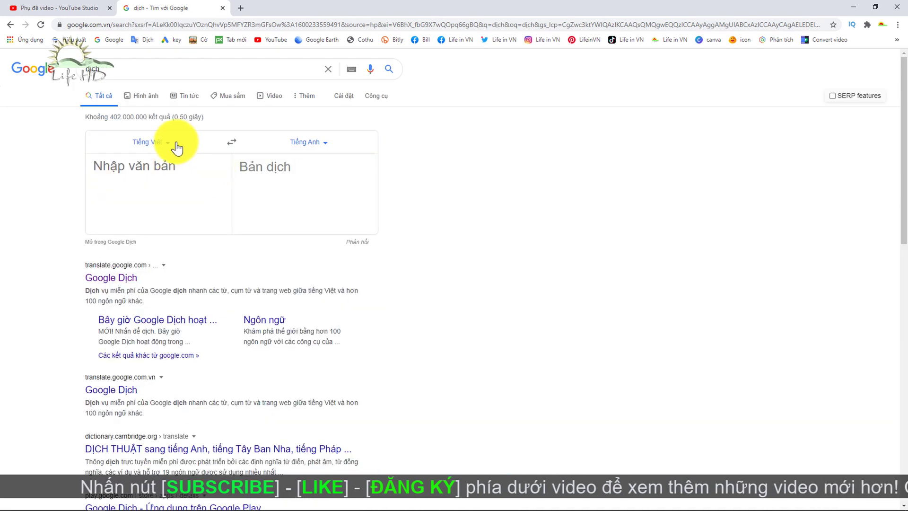
{"action": "left_click", "coordinate": [321, 146]}
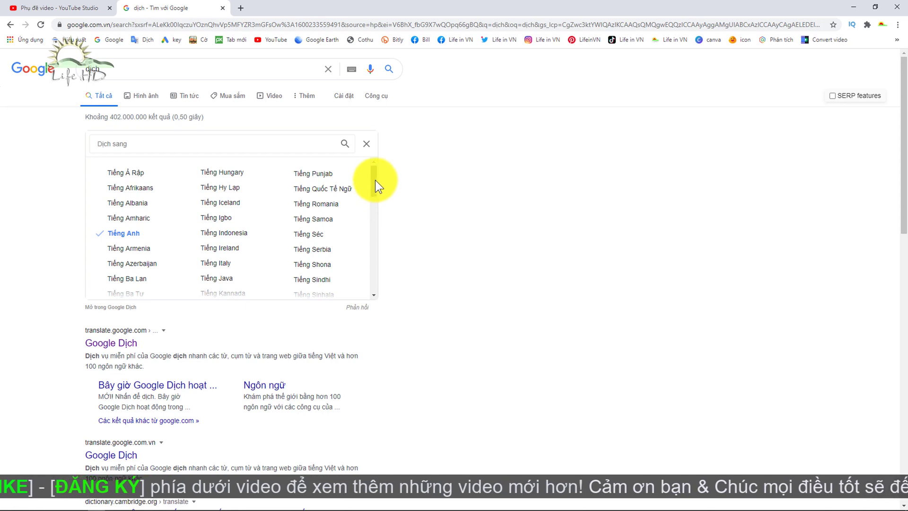
{"action": "left_click_drag", "start_coordinate": [375, 180], "coordinate": [382, 259]}
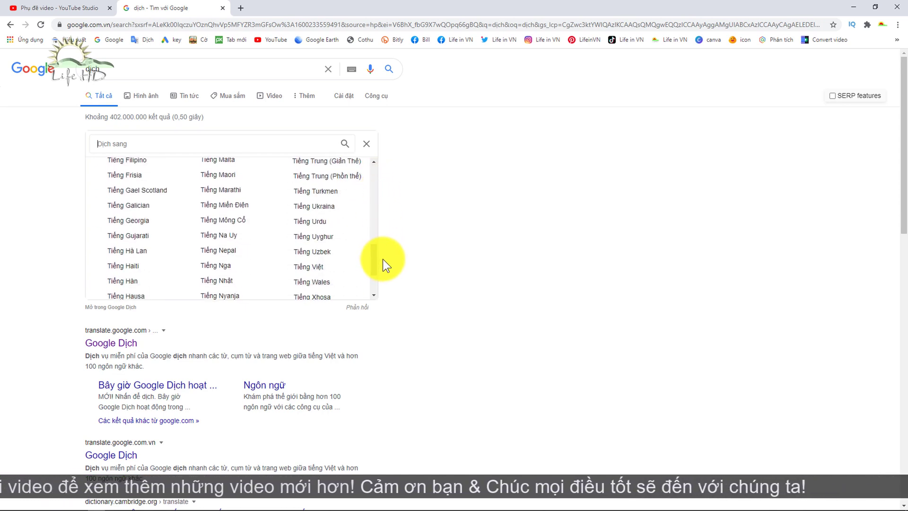
{"action": "left_click", "coordinate": [233, 285]}
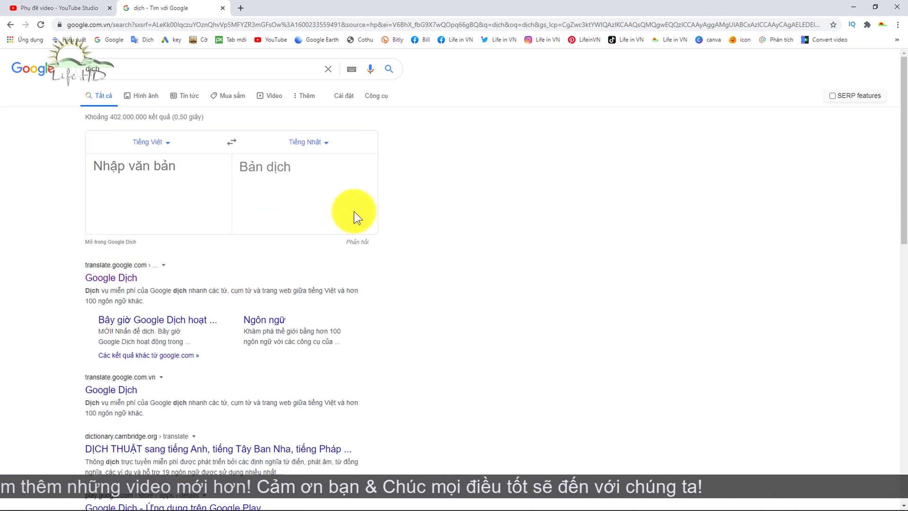
Return to YouTube Studio and copy the original Vietnamese title from the translation form.
{"action": "left_click", "coordinate": [76, 8]}
{"action": "left_click_drag", "start_coordinate": [244, 161], "coordinate": [279, 172]}
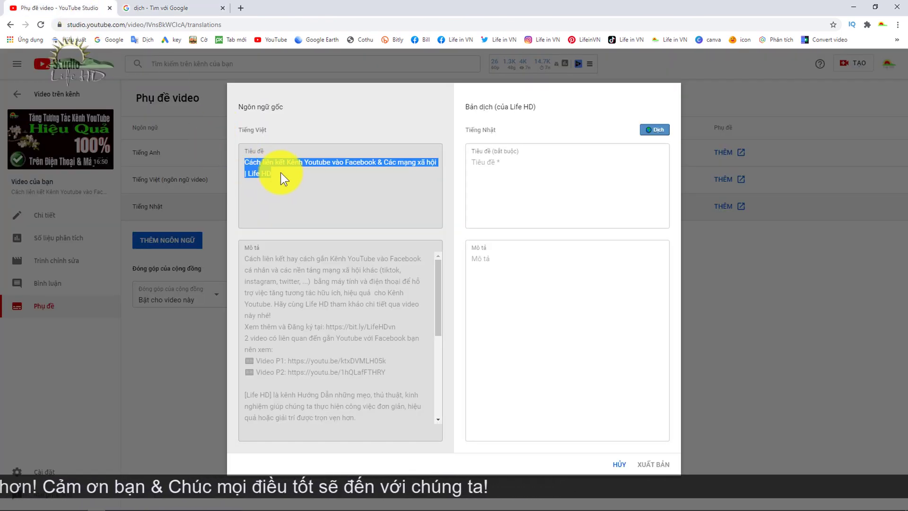
{"action": "right_click", "coordinate": [271, 160]}
{"action": "left_click", "coordinate": [285, 167]}
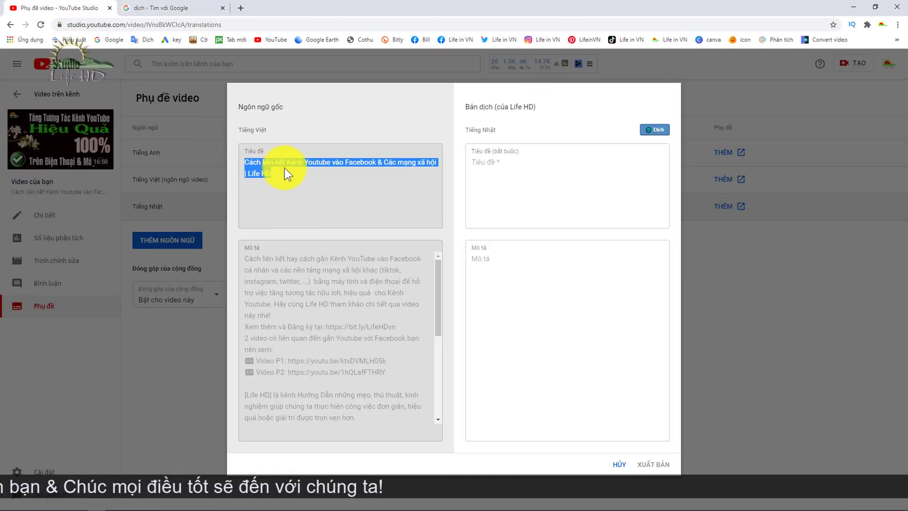
Paste the Vietnamese title into Google's translator and copy its Japanese translation.
{"action": "left_click", "coordinate": [161, 8]}
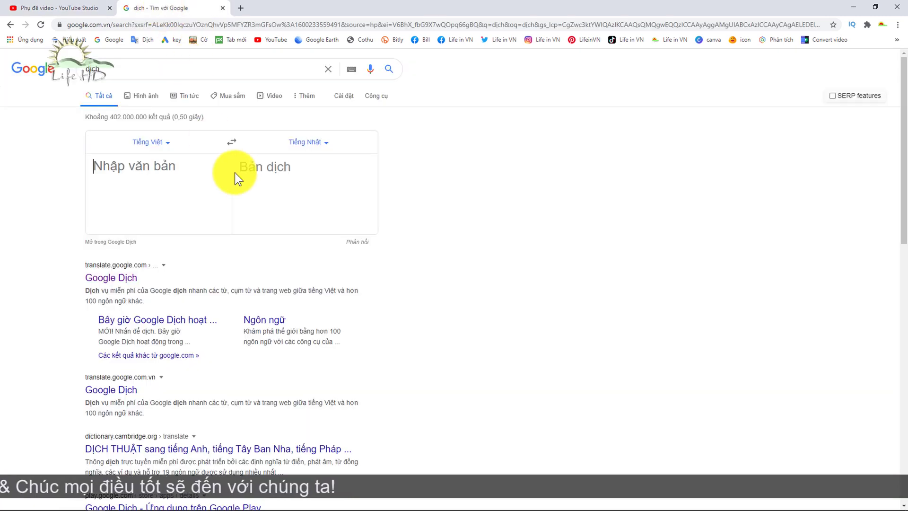
{"action": "right_click", "coordinate": [154, 167]}
{"action": "left_click", "coordinate": [184, 243]}
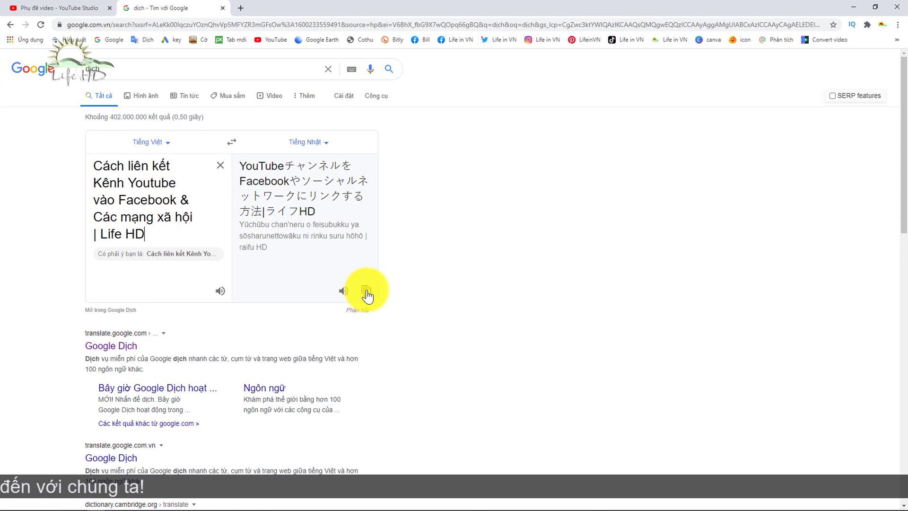
{"action": "left_click", "coordinate": [367, 294]}
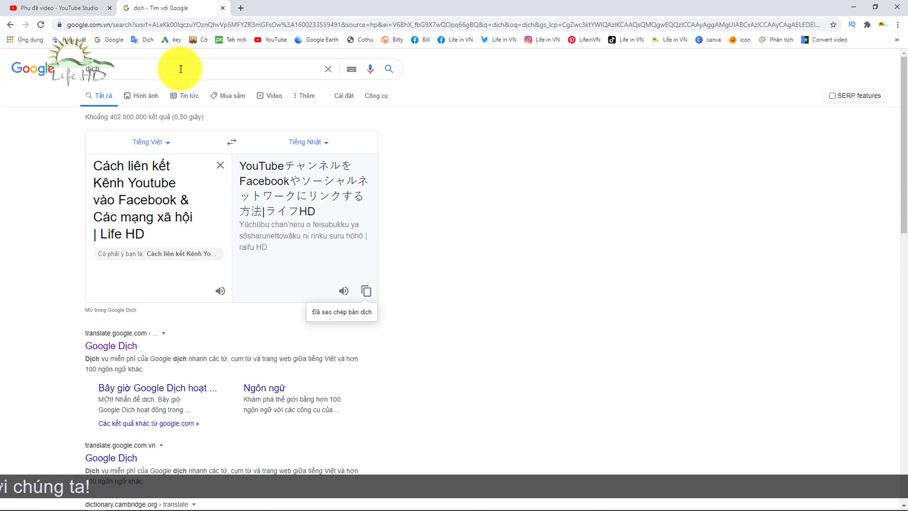
Paste the Japanese translation into the required title field of the Japanese form in YouTube Studio.
{"action": "left_click", "coordinate": [64, 8]}
{"action": "left_click", "coordinate": [476, 197]}
{"action": "right_click", "coordinate": [473, 162]}
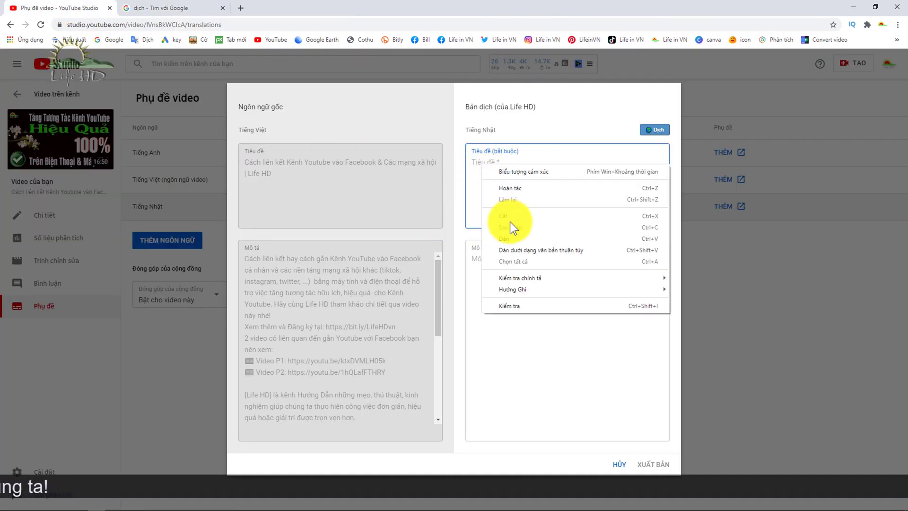
{"action": "left_click", "coordinate": [509, 236]}
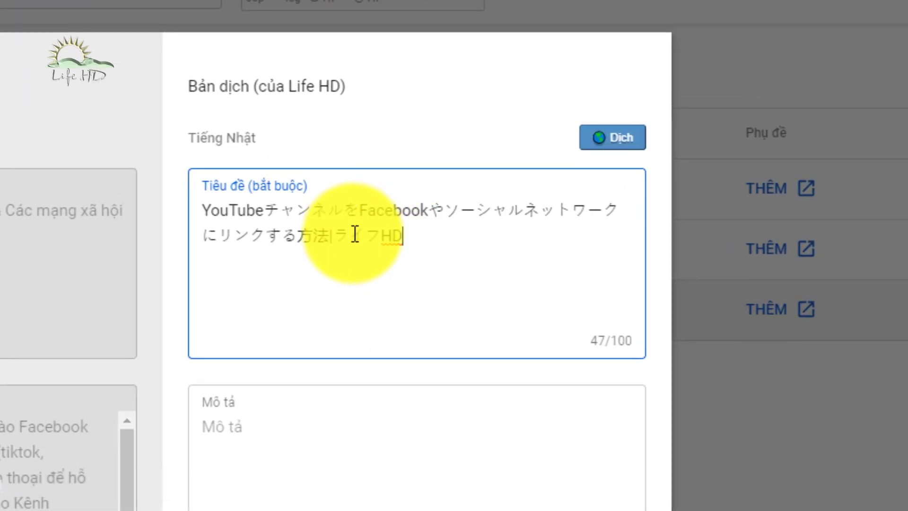
In the Japanese title, replace the characters イフ before HD with "Life".
{"action": "left_click_drag", "start_coordinate": [354, 234], "coordinate": [398, 233]}
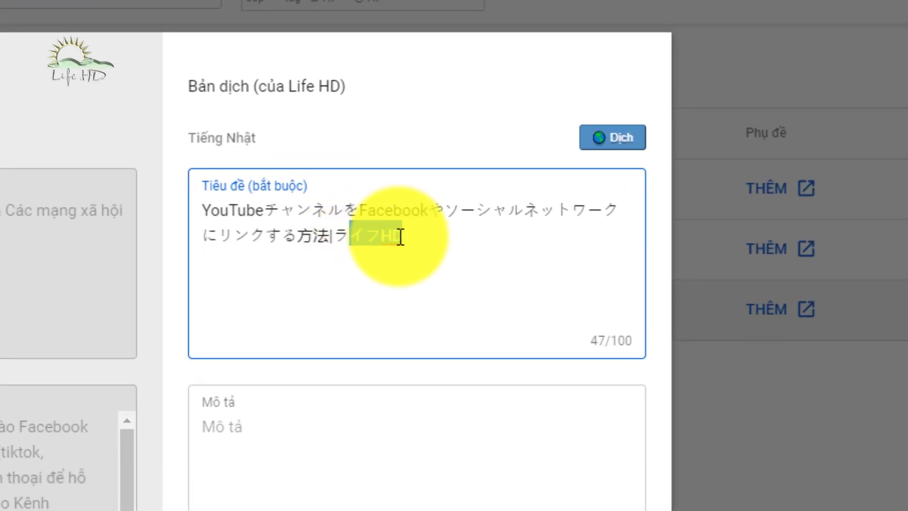
{"action": "left_click", "coordinate": [376, 239]}
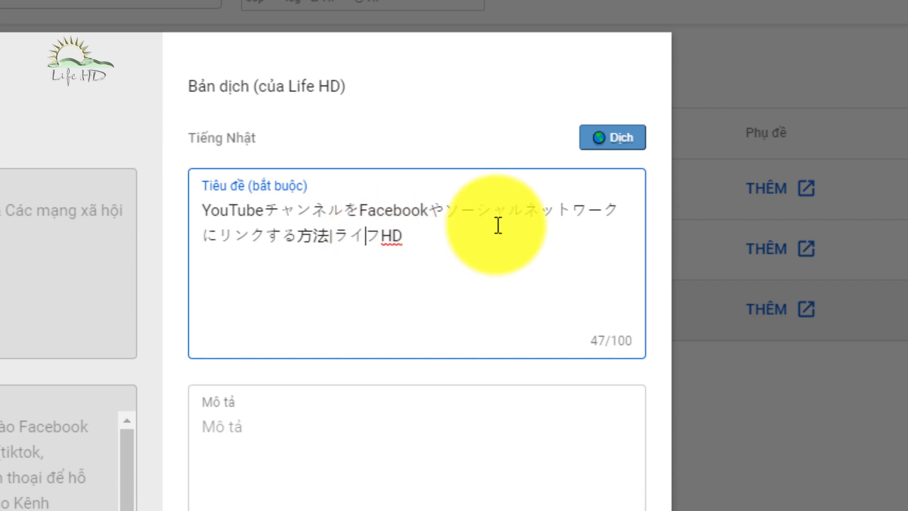
{"action": "key", "text": "BackSpace"}
{"action": "key", "text": "BackSpace"}
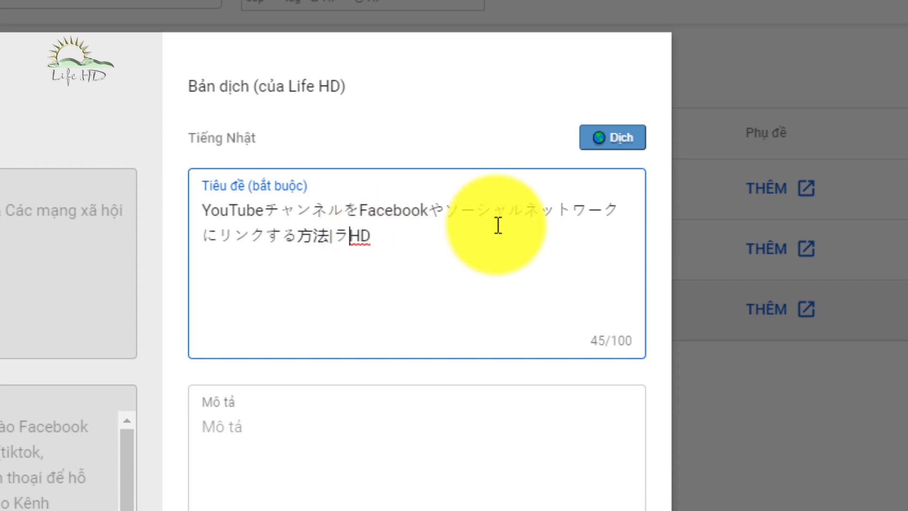
{"action": "type", "text": "Life"}
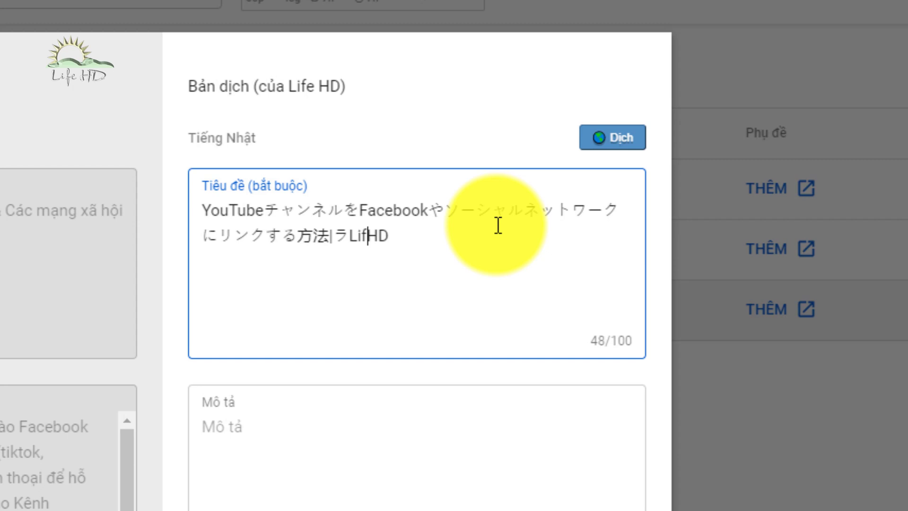
Insert a spaced | separator before "Life HD" in the Japanese title.
{"action": "key", "text": "Left"}
{"action": "key", "text": "Left"}
{"action": "key", "text": "Left"}
{"action": "key", "text": "Left"}
{"action": "key", "text": "Left"}
{"action": "key", "text": "Left"}
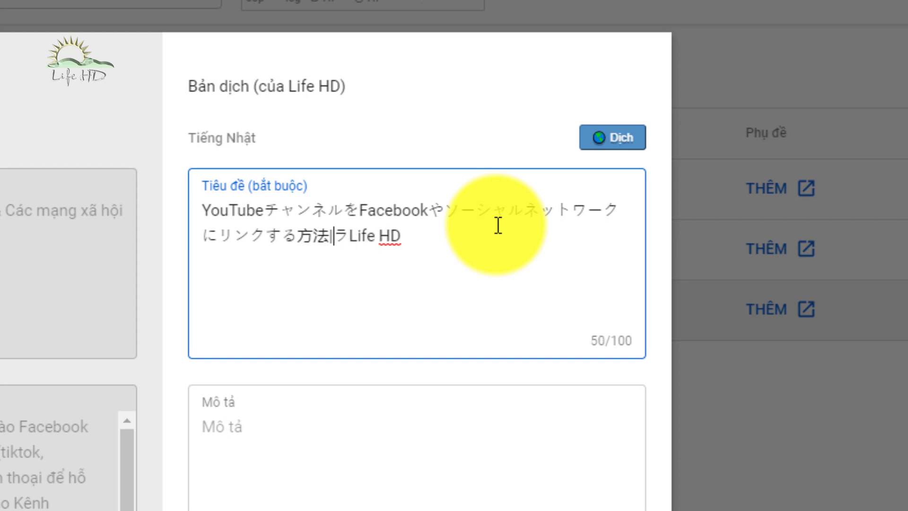
{"action": "key", "text": "Right"}
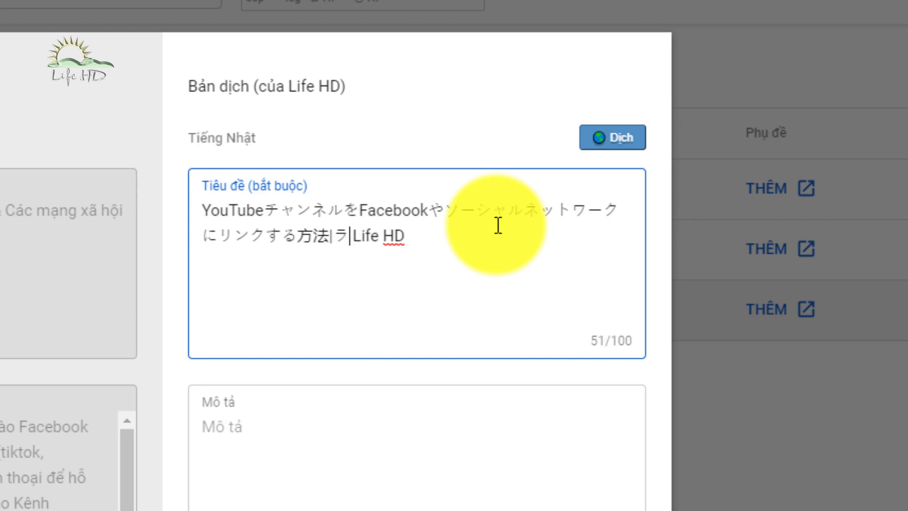
{"action": "type", "text": "|"}
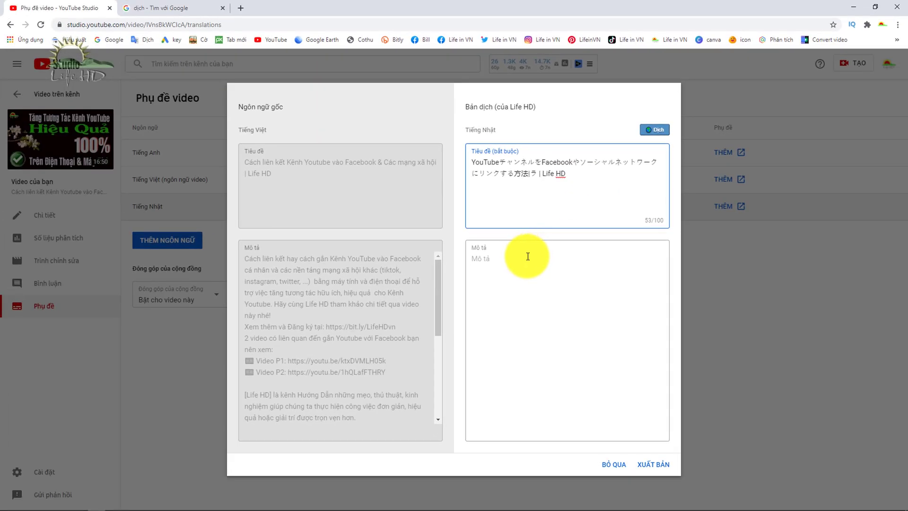
Translate the first paragraph of the Vietnamese description with Google's translator and paste the Japanese text into the Japanese description.
{"action": "left_click", "coordinate": [522, 254]}
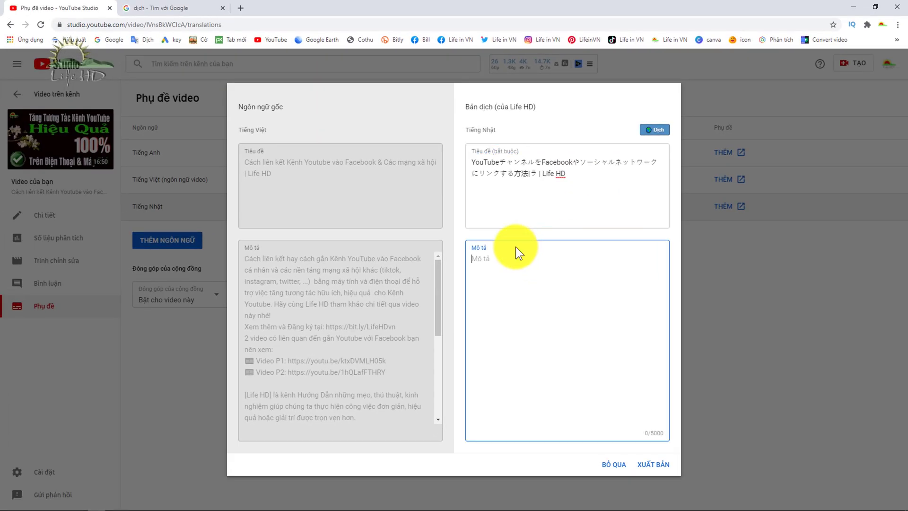
{"action": "left_click_drag", "start_coordinate": [248, 259], "coordinate": [330, 349]}
{"action": "key", "text": "ctrl+c"}
{"action": "key", "text": "ctrl+Tab"}
{"action": "key", "text": "ctrl+a"}
{"action": "key", "text": "ctrl+v"}
{"action": "scroll", "coordinate": [331, 283], "scroll_direction": "down", "scroll_amount": 3}
{"action": "left_click", "coordinate": [365, 435]}
{"action": "key", "text": "ctrl+Tab"}
{"action": "right_click", "coordinate": [494, 259]}
{"action": "left_click", "coordinate": [519, 318]}
Translate the "Xem thêm và Đăng ký tại" and related-videos lines into Japanese and paste them below in the Japanese description.
{"action": "key", "text": "ctrl+c"}
{"action": "key", "text": "ctrl+Tab"}
{"action": "key", "text": "ctrl+a"}
{"action": "key", "text": "ctrl+v"}
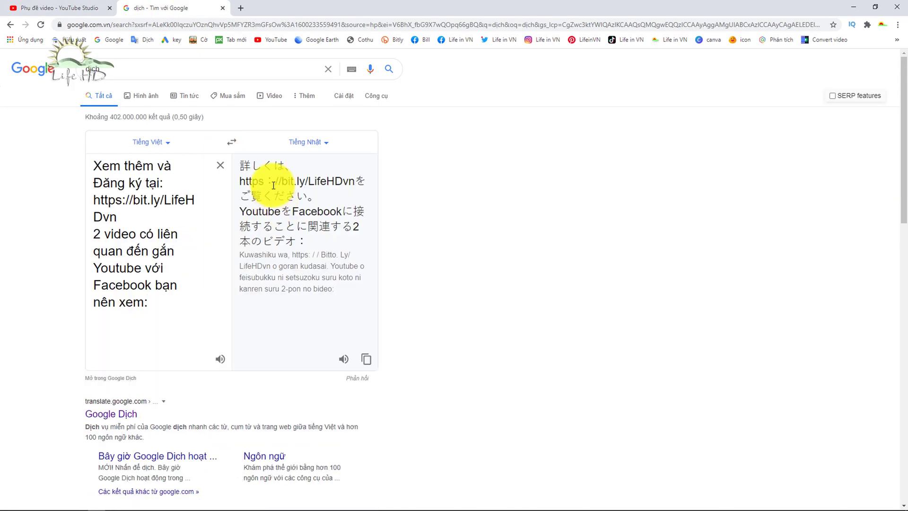
{"action": "left_click", "coordinate": [366, 434]}
{"action": "key", "text": "ctrl+Tab"}
{"action": "key", "text": "ctrl+v"}
Copy the Video P1 and Video P2 link lines from the original description into the Japanese description.
{"action": "left_click_drag", "start_coordinate": [247, 357], "coordinate": [387, 374]}
{"action": "right_click", "coordinate": [310, 373]}
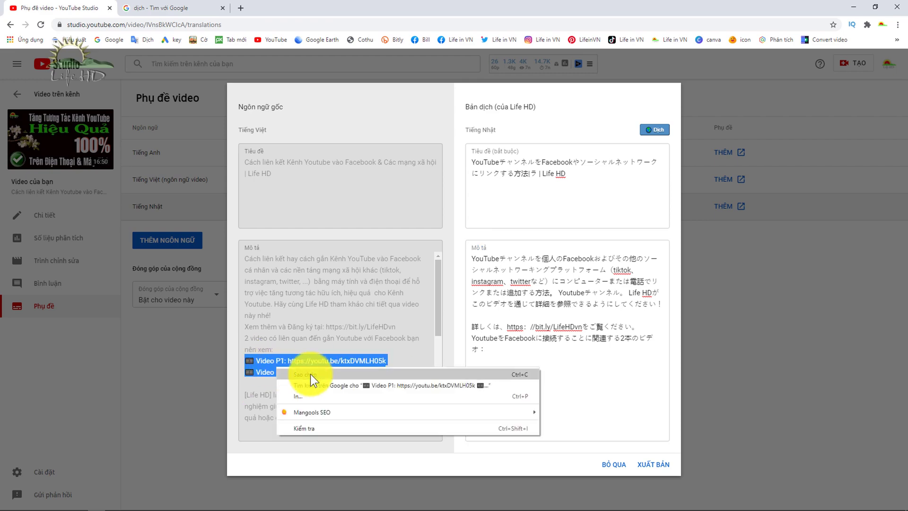
{"action": "left_click", "coordinate": [331, 381]}
{"action": "right_click", "coordinate": [494, 295]}
{"action": "left_click", "coordinate": [519, 353]}
Translate the two [Life HD] channel paragraphs into Japanese and paste them after the video links in the Japanese description.
{"action": "scroll", "coordinate": [284, 331], "scroll_direction": "down", "scroll_amount": 2}
{"action": "left_click_drag", "start_coordinate": [244, 300], "coordinate": [425, 358]}
{"action": "right_click", "coordinate": [327, 307]}
{"action": "left_click", "coordinate": [350, 313]}
{"action": "key", "text": "ctrl+Tab"}
{"action": "right_click", "coordinate": [159, 175]}
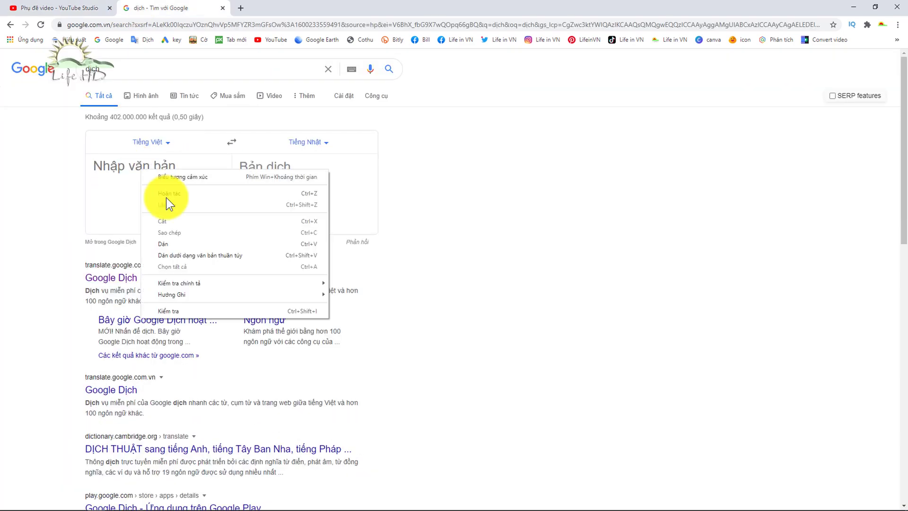
{"action": "left_click", "coordinate": [175, 213]}
{"action": "left_click", "coordinate": [365, 422]}
{"action": "key", "text": "ctrl+Tab"}
{"action": "right_click", "coordinate": [469, 241]}
{"action": "left_click", "coordinate": [523, 330]}
Copy the contact details block with its divider lines from the original description into the Japanese description.
{"action": "left_click_drag", "start_coordinate": [245, 326], "coordinate": [384, 395]}
{"action": "right_click", "coordinate": [325, 371]}
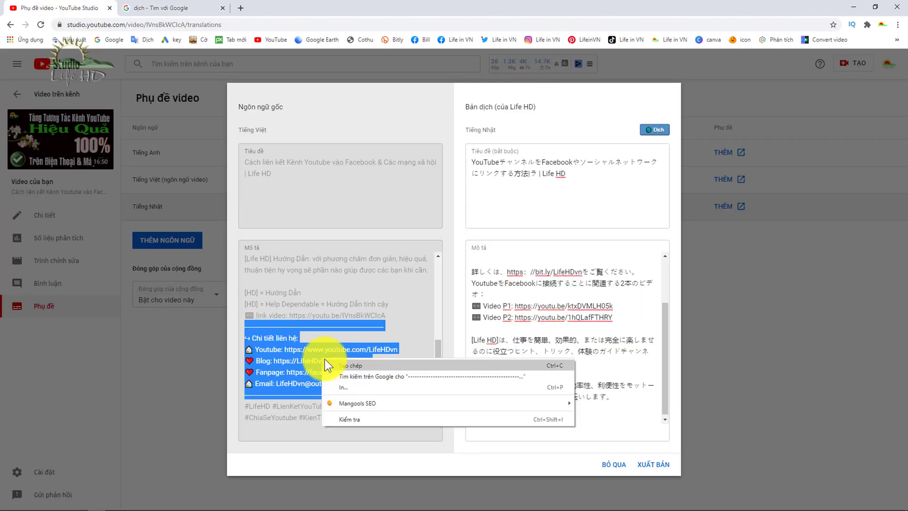
{"action": "left_click", "coordinate": [340, 378]}
{"action": "right_click", "coordinate": [470, 245]}
{"action": "left_click", "coordinate": [509, 361]}
Copy the hashtag lines from the original description to the end of the Japanese description.
{"action": "left_click_drag", "start_coordinate": [244, 405], "coordinate": [374, 418]}
{"action": "right_click", "coordinate": [361, 409]}
{"action": "left_click", "coordinate": [365, 417]}
{"action": "right_click", "coordinate": [504, 259]}
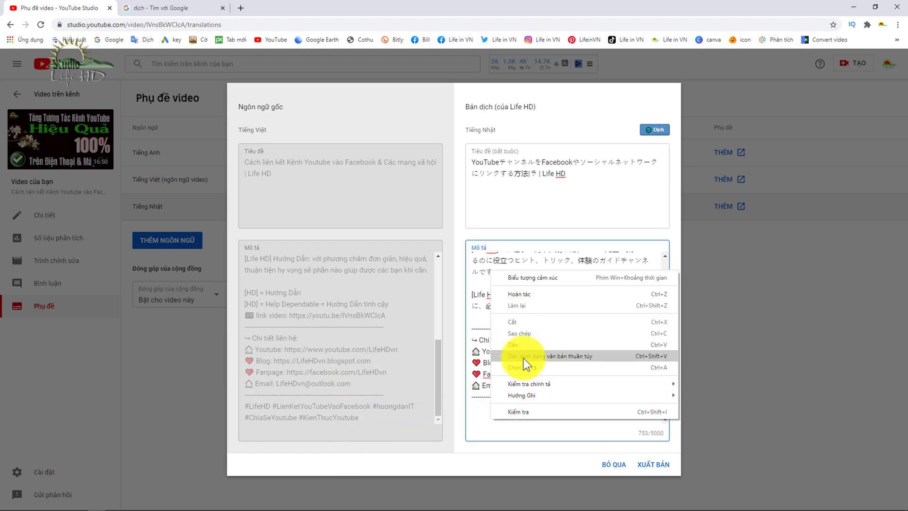
{"action": "left_click", "coordinate": [523, 357]}
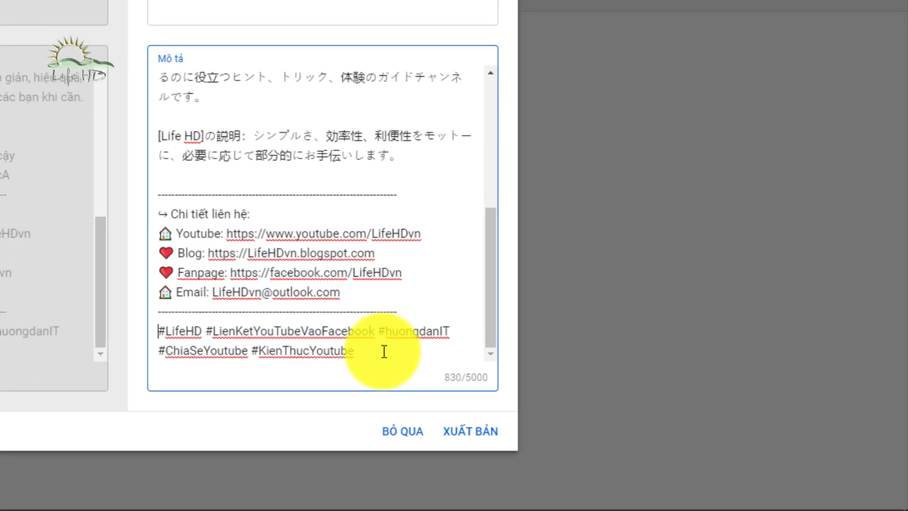
Delete every hashtag except #LifeHD from the Japanese description and publish the Japanese translation.
{"action": "left_click_drag", "start_coordinate": [603, 417], "coordinate": [550, 412]}
{"action": "left_click_drag", "start_coordinate": [251, 330], "coordinate": [160, 323]}
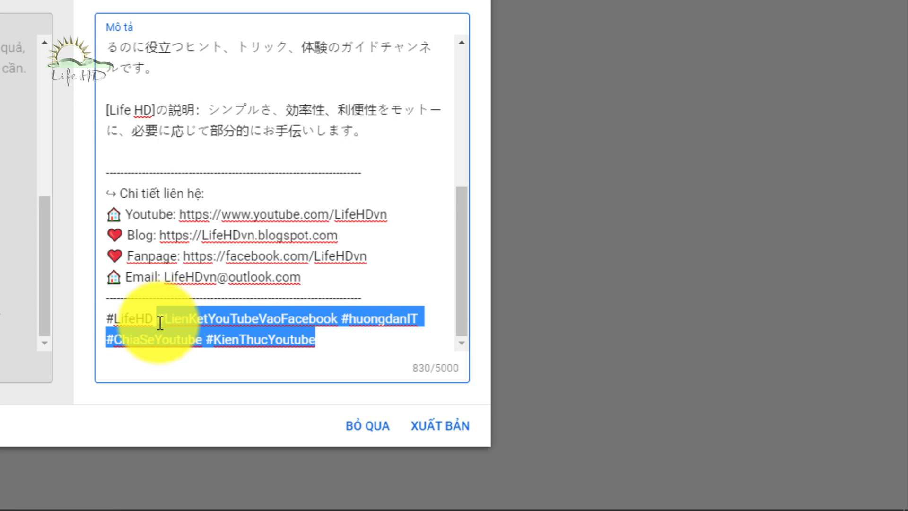
{"action": "key", "text": "BackSpace"}
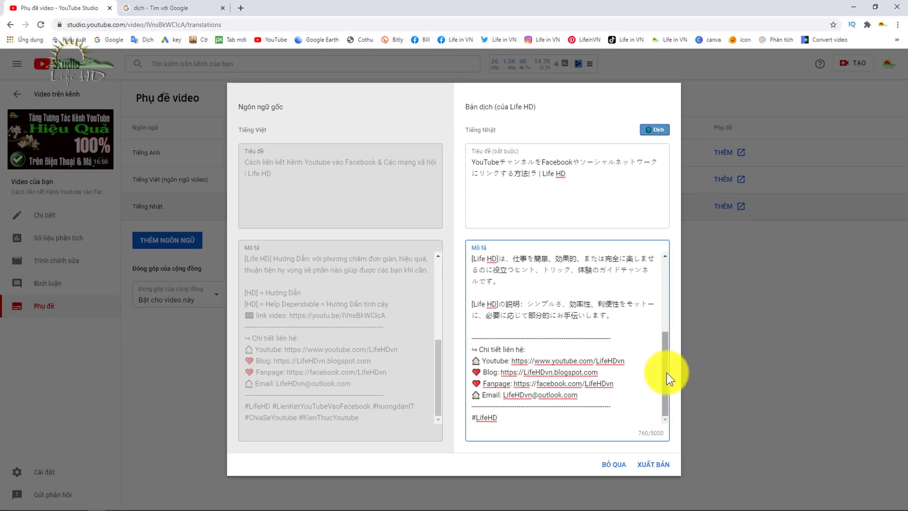
{"action": "left_click_drag", "start_coordinate": [665, 372], "coordinate": [670, 298]}
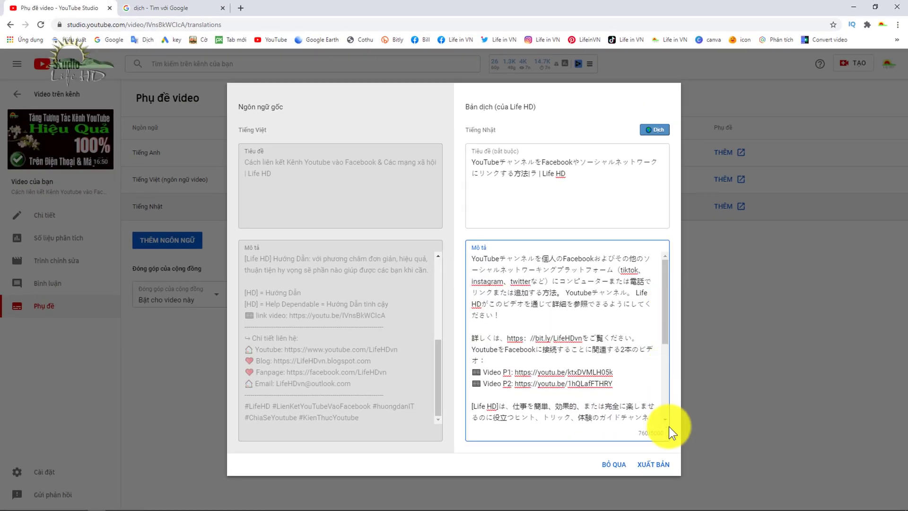
{"action": "left_click", "coordinate": [655, 464]}
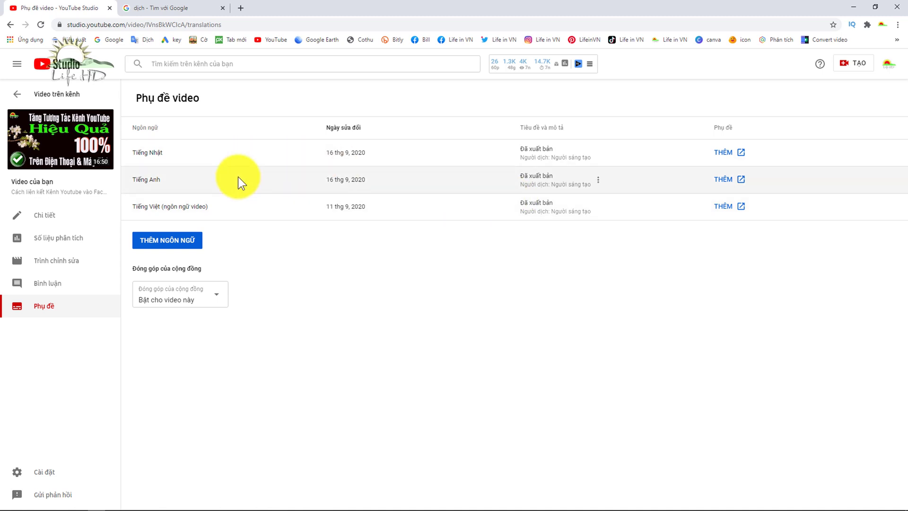
Add Thai (Tiếng Thái) as a video language and open its title and description translation form.
{"action": "left_click", "coordinate": [201, 246]}
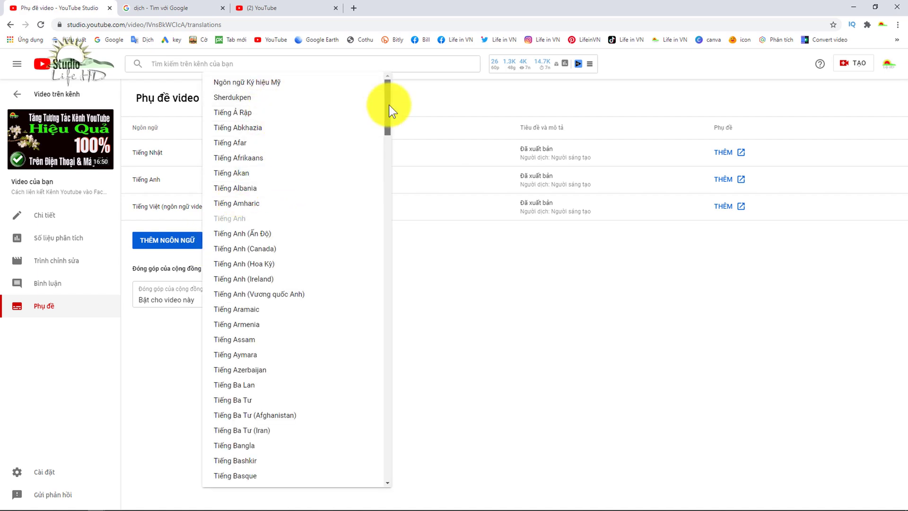
{"action": "left_click_drag", "start_coordinate": [389, 111], "coordinate": [373, 345]}
{"action": "left_click", "coordinate": [237, 444]}
{"action": "left_click", "coordinate": [525, 234]}
Enter the Thai translation of the original title, writing the channel name at its end as "Life HD".
{"action": "triple_click", "coordinate": [281, 175]}
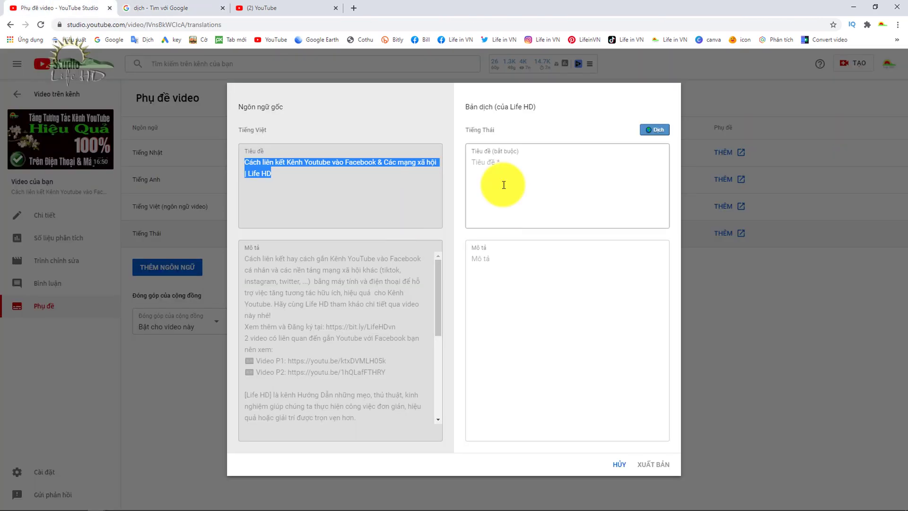
{"action": "key", "text": "ctrl+v"}
{"action": "double_click", "coordinate": [473, 174]}
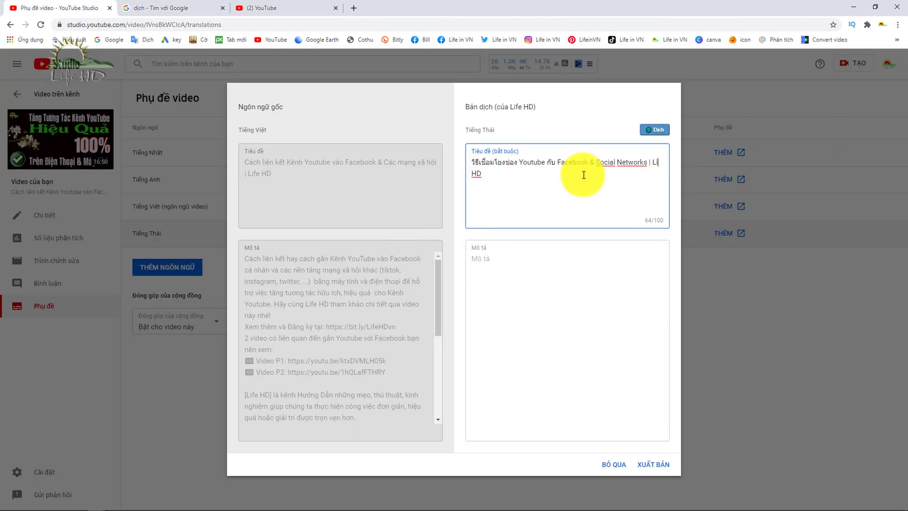
{"action": "type", "text": "Life"}
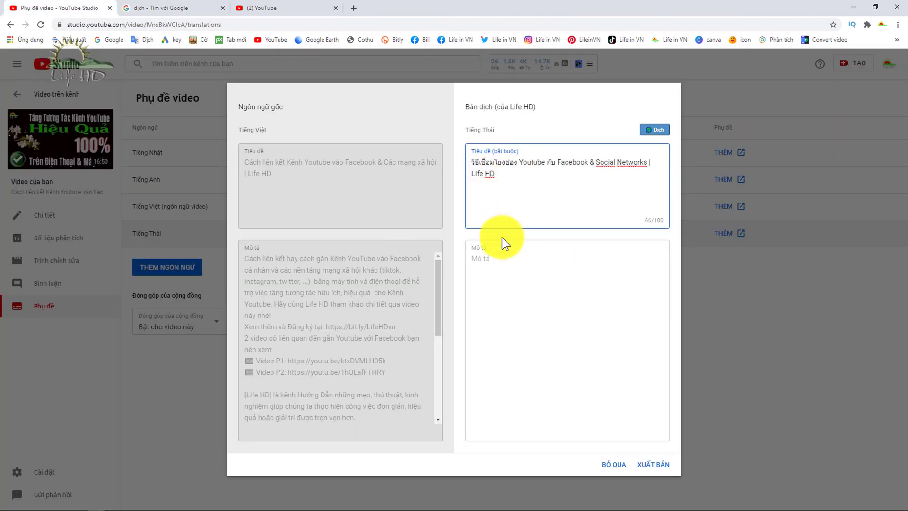
Fill the Thai description with the translated paragraphs, the two video links and the original contact details block.
{"action": "left_click", "coordinate": [492, 258]}
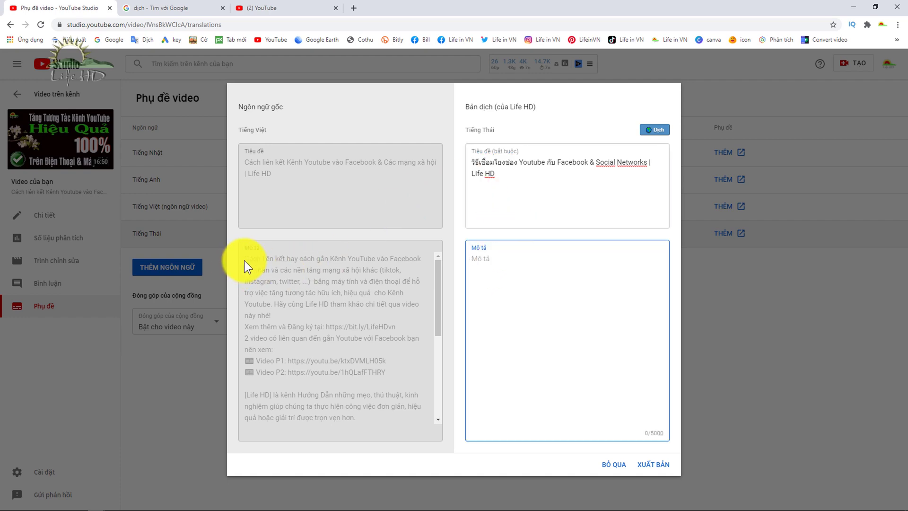
{"action": "key", "text": "ctrl+v"}
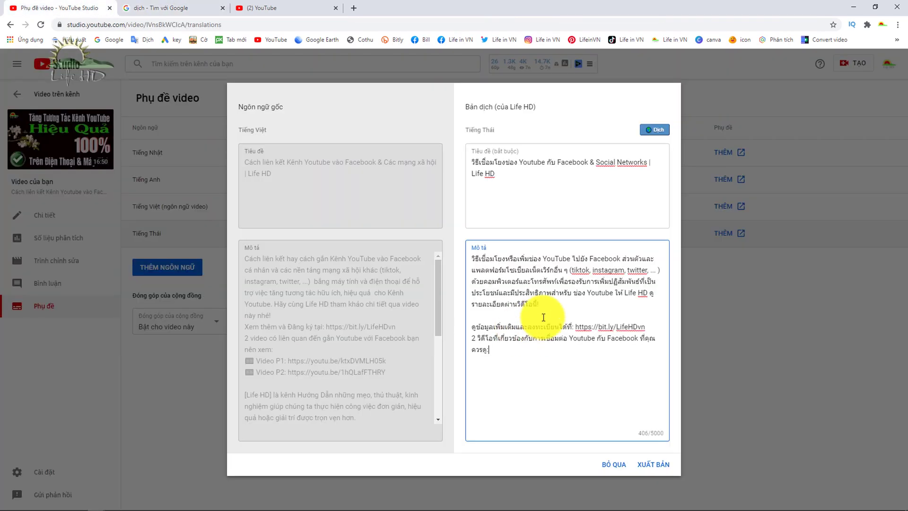
{"action": "right_click", "coordinate": [523, 300]}
{"action": "left_click_drag", "start_coordinate": [244, 300], "coordinate": [385, 356]}
{"action": "right_click", "coordinate": [384, 351]}
{"action": "left_click", "coordinate": [519, 322]}
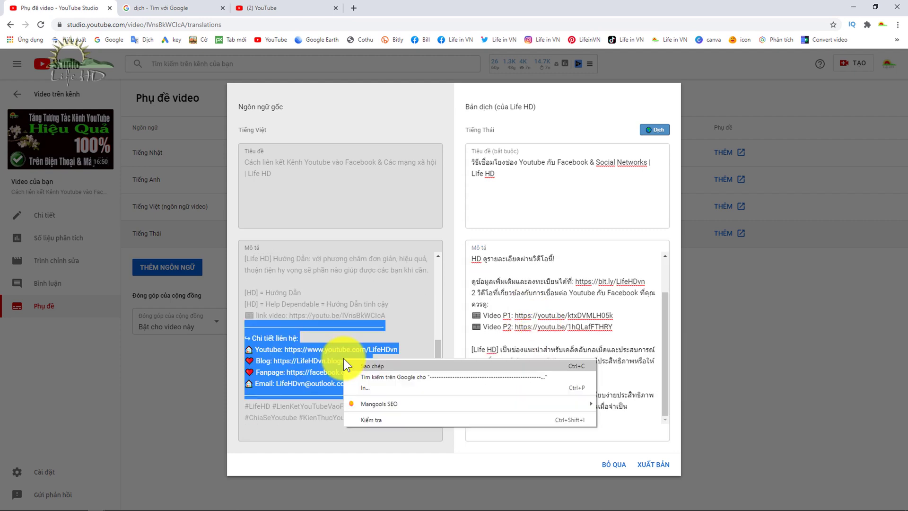
{"action": "scroll", "coordinate": [344, 358], "scroll_direction": "down", "scroll_amount": 5}
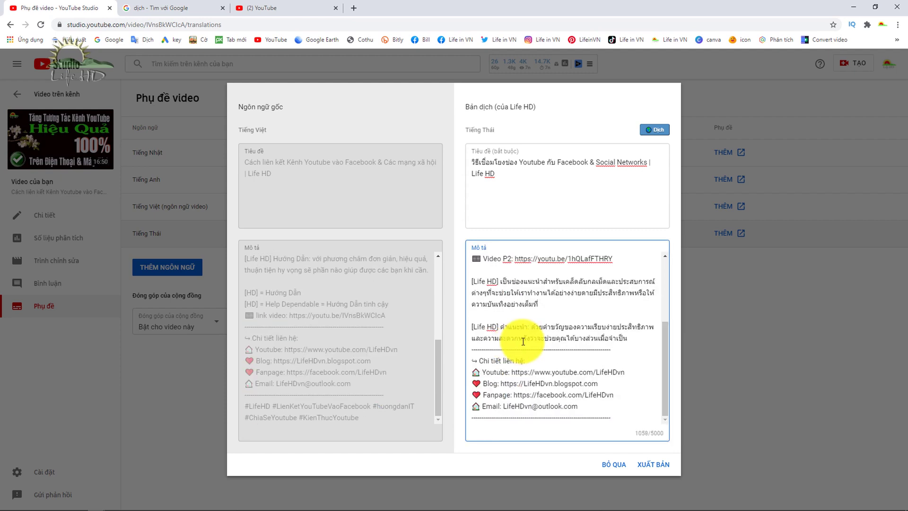
Copy the #LifeHD hashtag to the end of the Thai description and publish the Thai translation.
{"action": "right_click", "coordinate": [267, 405]}
{"action": "left_click", "coordinate": [297, 412]}
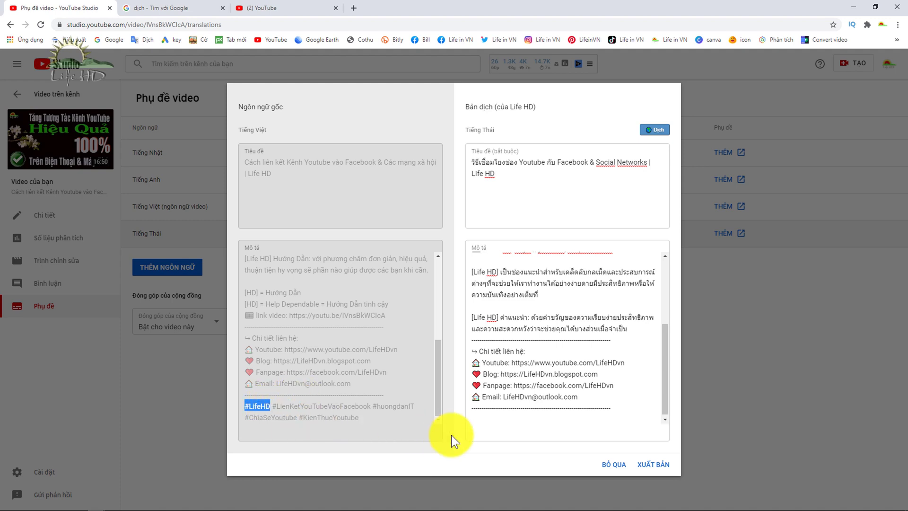
{"action": "left_click", "coordinate": [483, 425]}
{"action": "key", "text": "ctrl+a"}
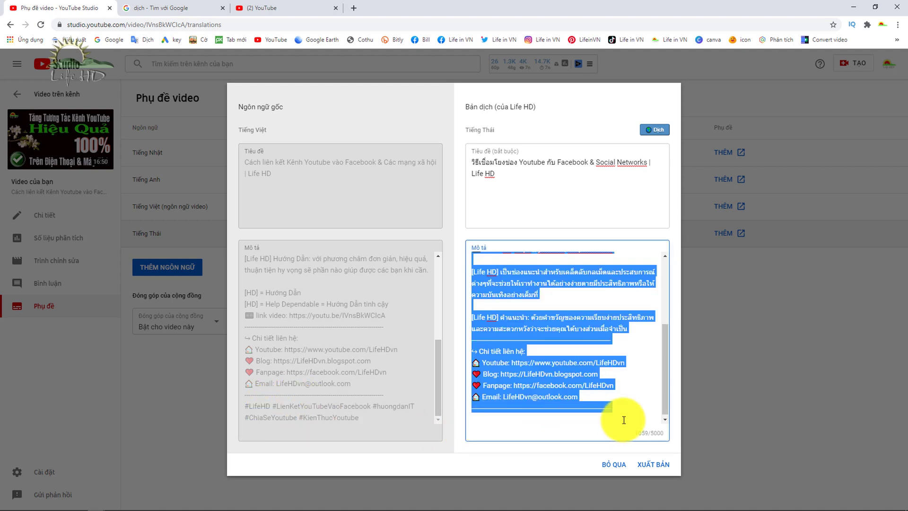
{"action": "left_click", "coordinate": [642, 417]}
{"action": "right_click", "coordinate": [481, 422]}
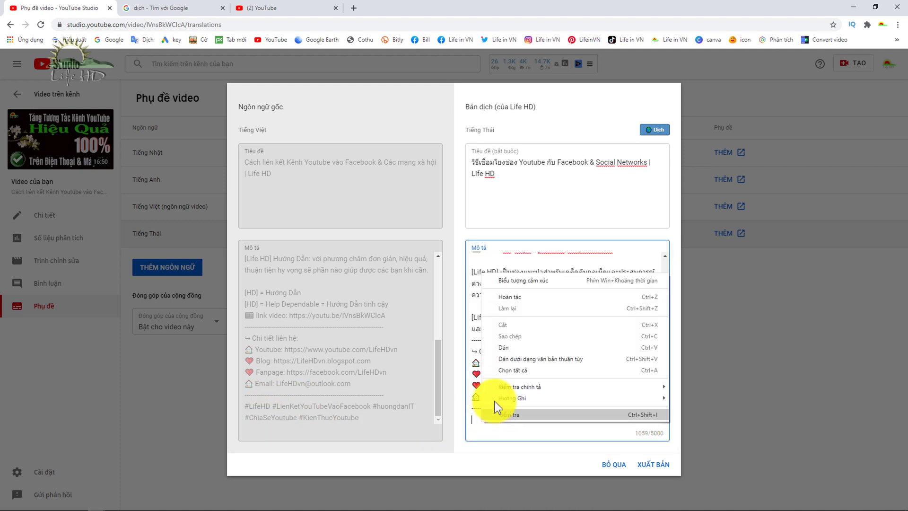
{"action": "left_click", "coordinate": [512, 344]}
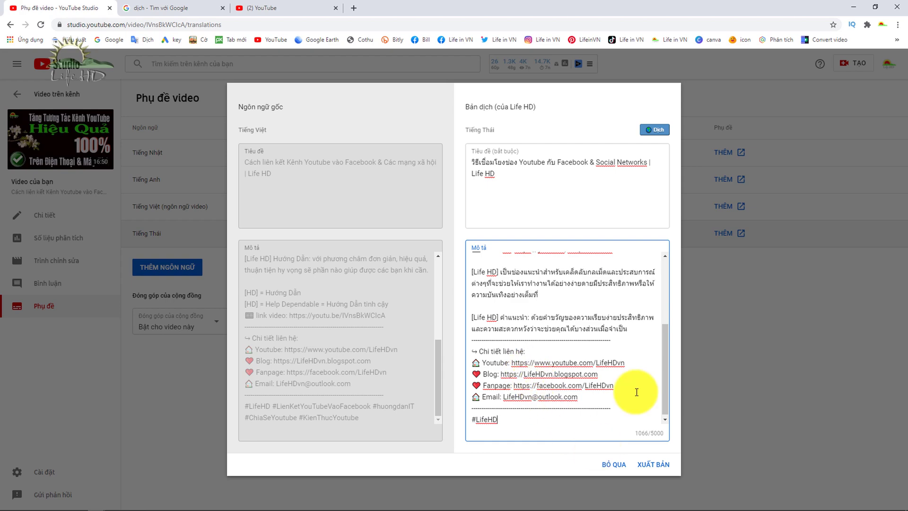
{"action": "left_click_drag", "start_coordinate": [663, 388], "coordinate": [665, 321]}
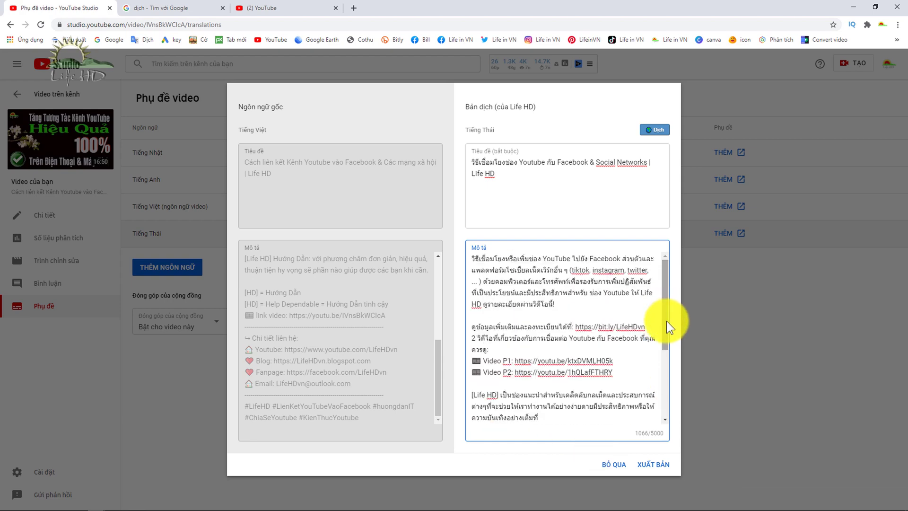
{"action": "left_click", "coordinate": [656, 465]}
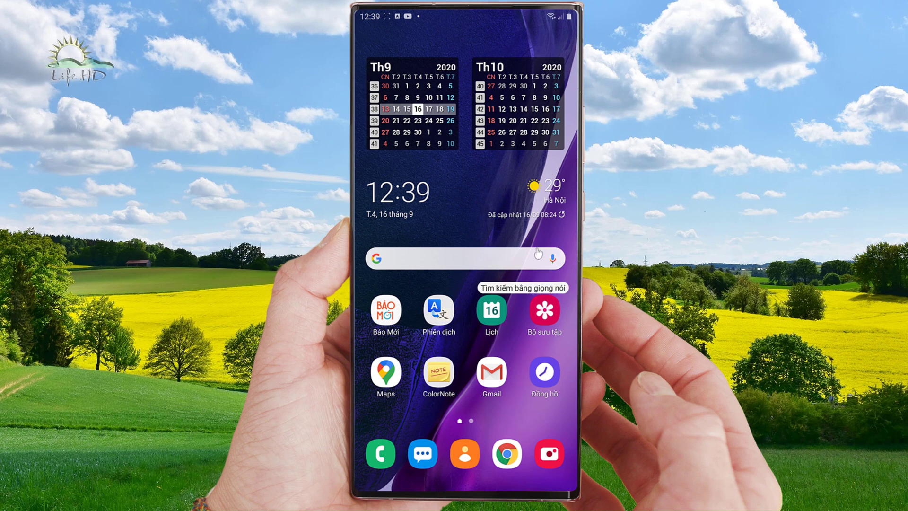
On the phone, open Chrome from the Google app folder and go to the YouTube site.
{"action": "left_click_drag", "start_coordinate": [486, 284], "coordinate": [486, 142]}
{"action": "left_click", "coordinate": [438, 124]}
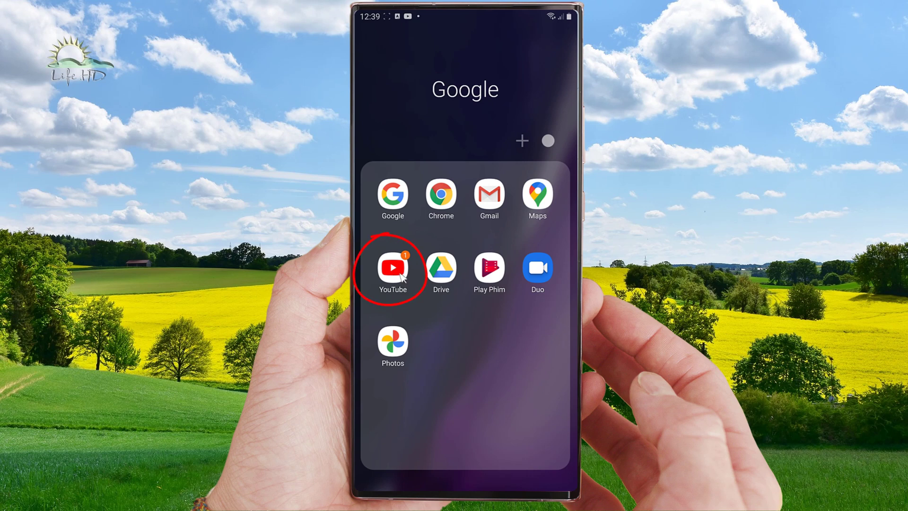
{"action": "left_click", "coordinate": [443, 200]}
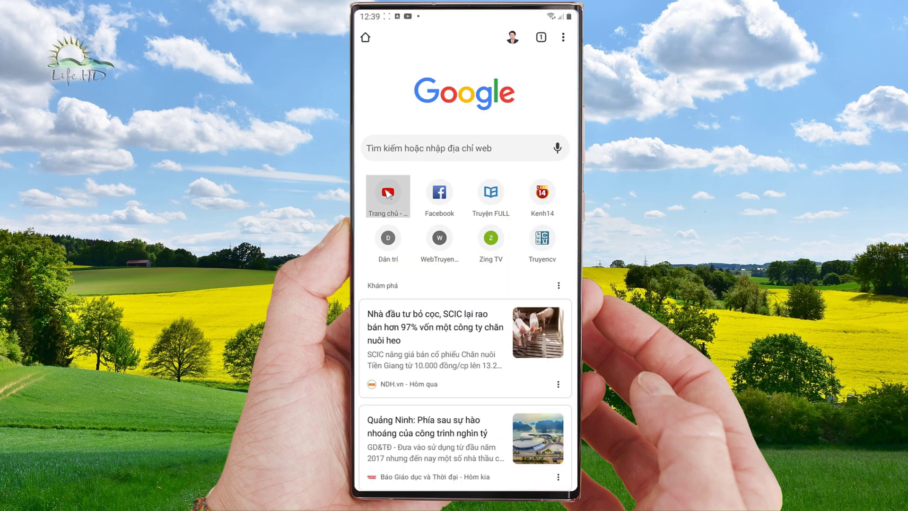
{"action": "left_click", "coordinate": [388, 193]}
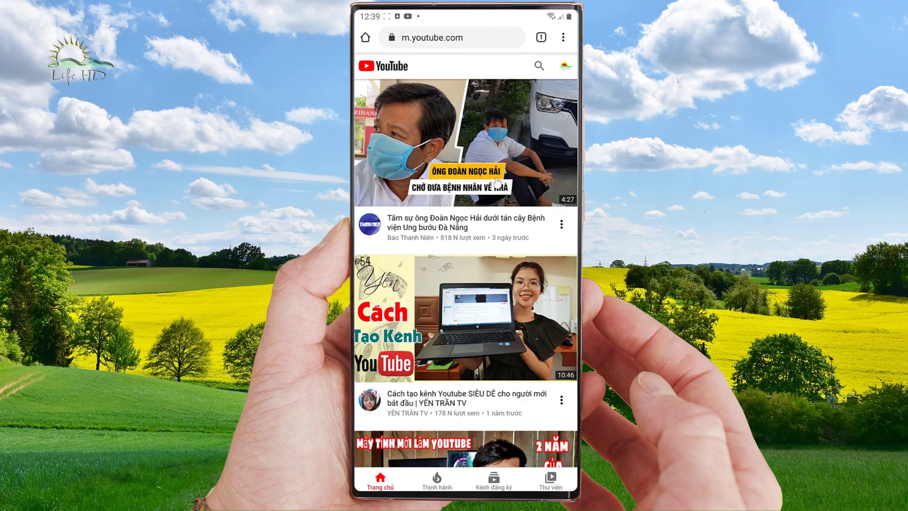
Switch the phone's YouTube page to its desktop version and open YouTube Studio for the signed-in channel.
{"action": "left_click", "coordinate": [562, 42]}
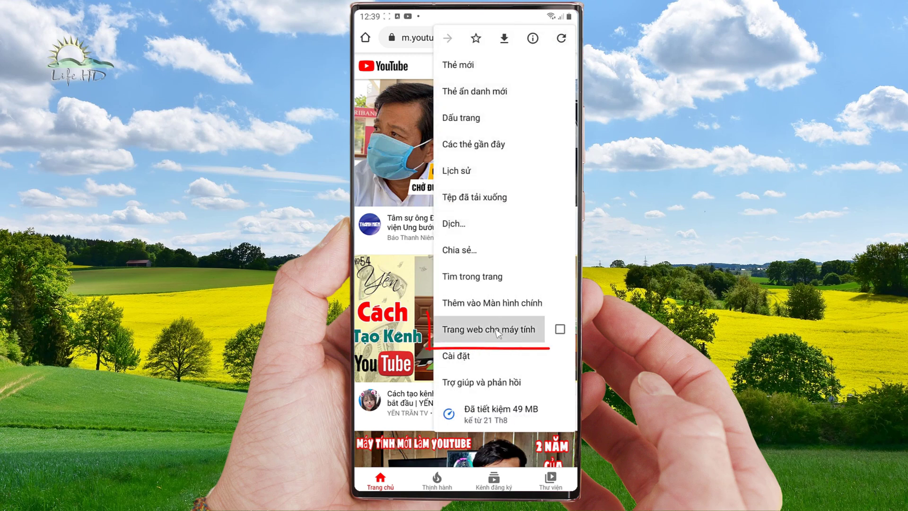
{"action": "left_click", "coordinate": [561, 331]}
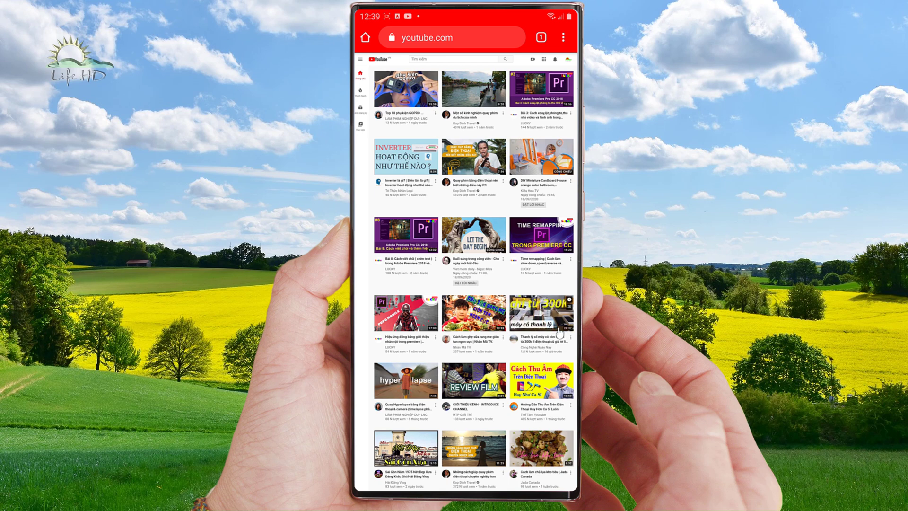
{"action": "left_click", "coordinate": [566, 58]}
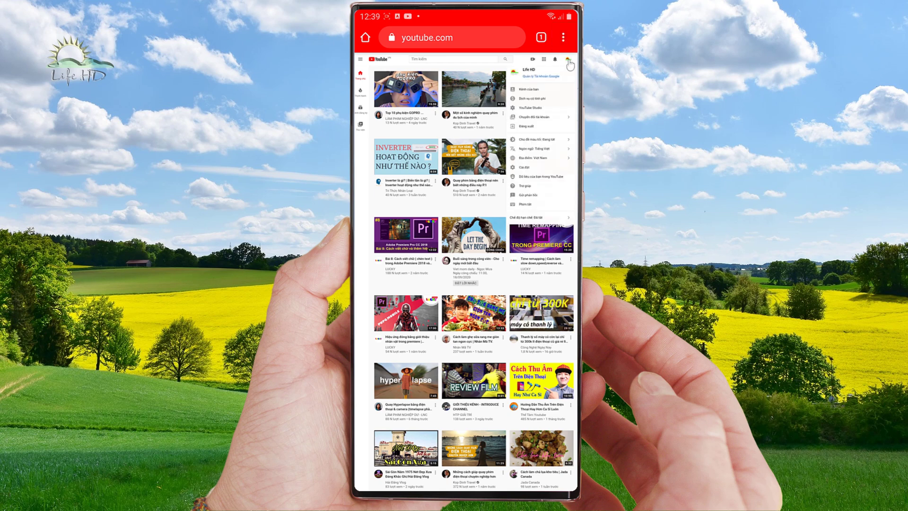
{"action": "left_click", "coordinate": [531, 108]}
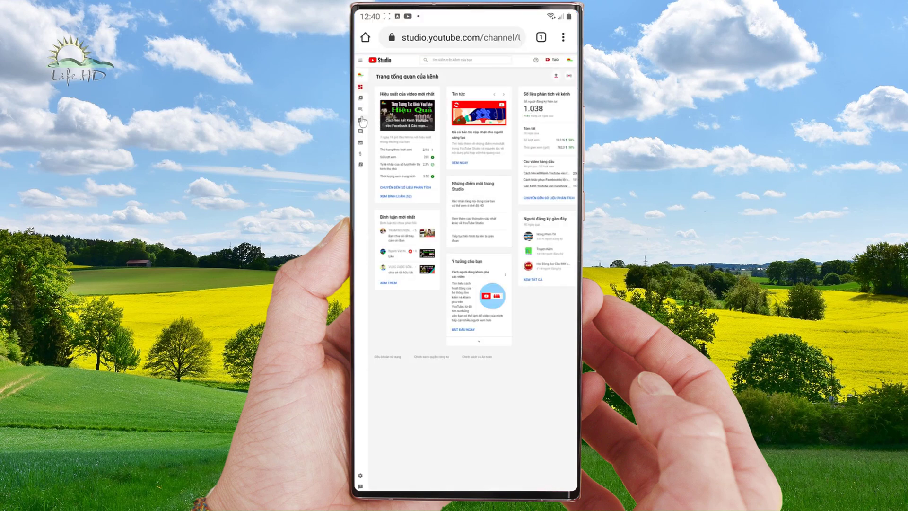
Go to the subtitles page of the video "Cách liên kết Kênh Youtube vào Facebook" through its additional options and start adding a language.
{"action": "left_click", "coordinate": [361, 101]}
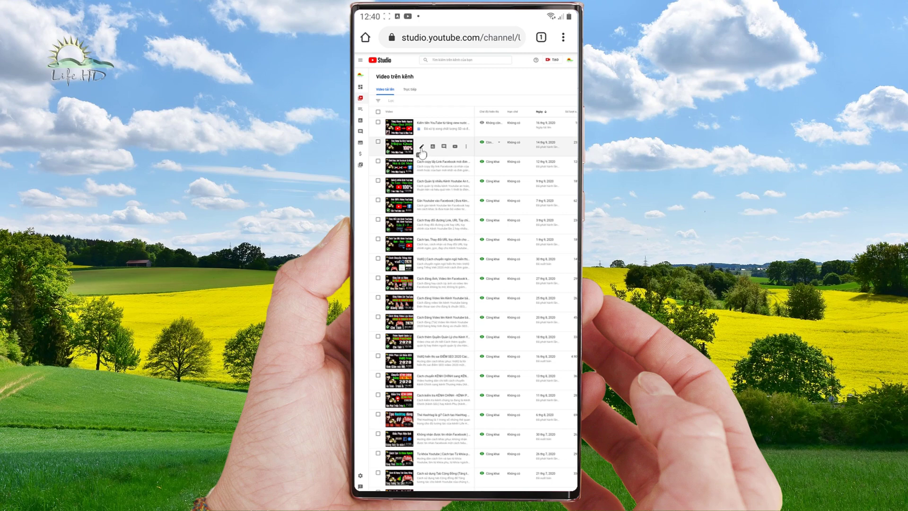
{"action": "left_click", "coordinate": [420, 147]}
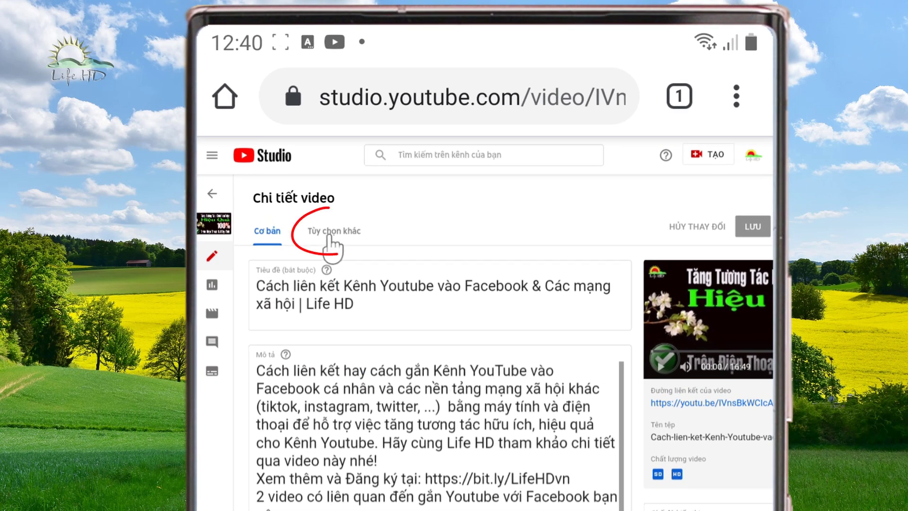
{"action": "left_click", "coordinate": [332, 237]}
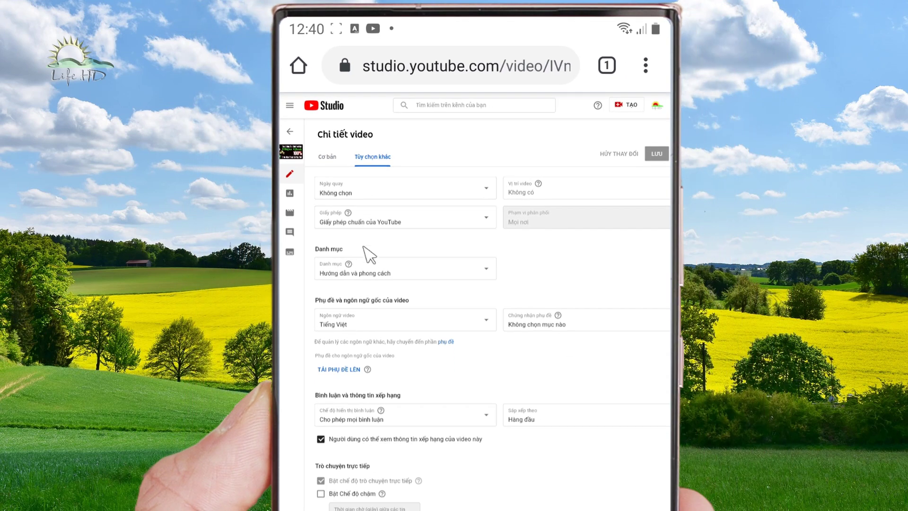
{"action": "left_click", "coordinate": [446, 343]}
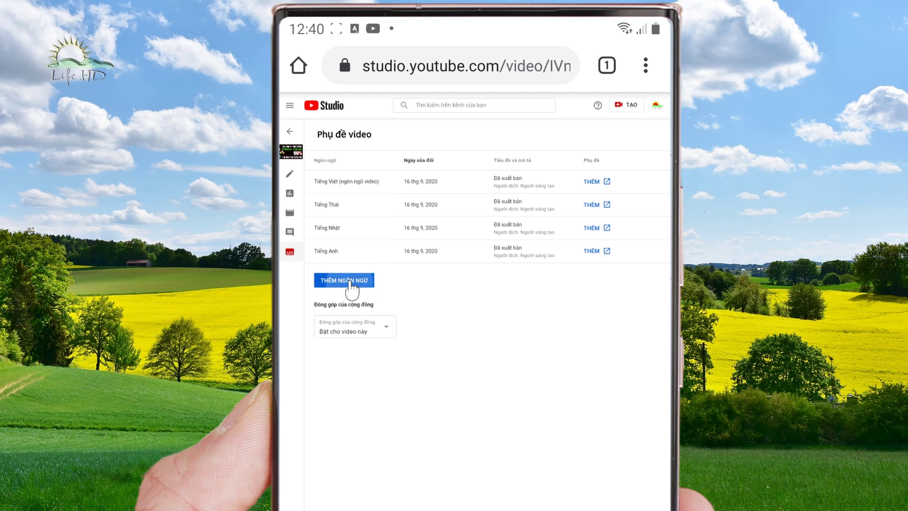
{"action": "left_click", "coordinate": [351, 281]}
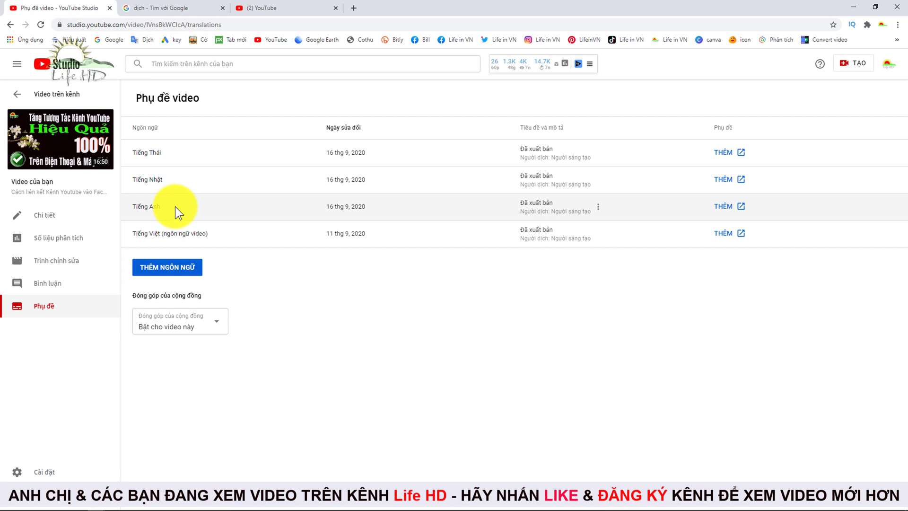
On the computer, open YouTube in a separate browser tab and again in a new incognito window.
{"action": "left_click", "coordinate": [242, 10]}
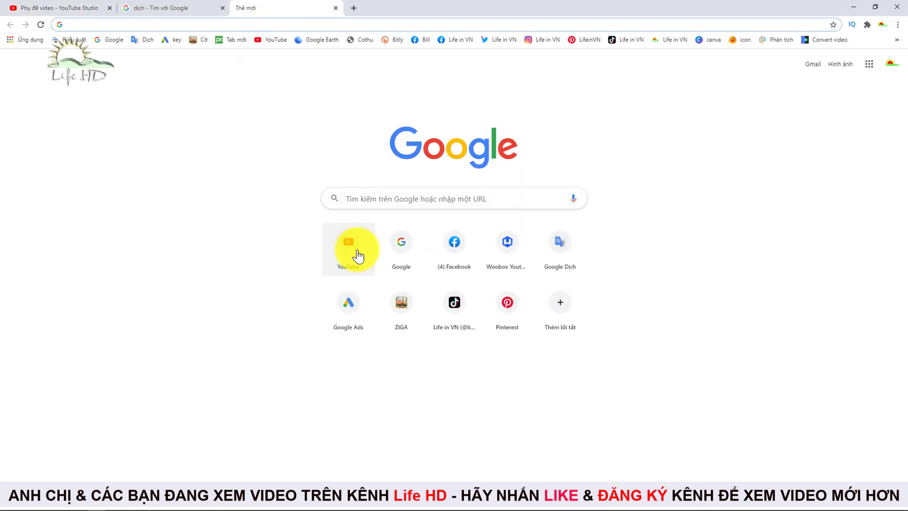
{"action": "left_click", "coordinate": [350, 244]}
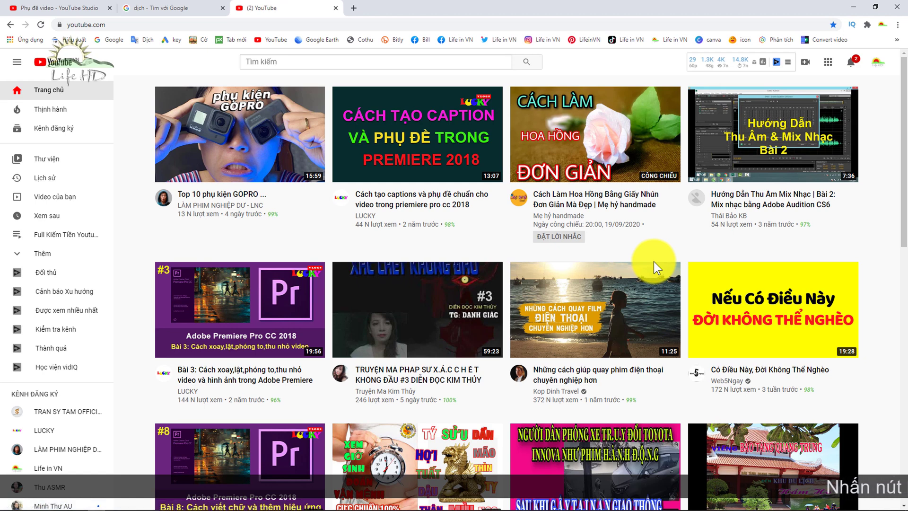
{"action": "key", "text": "ctrl+shift+n"}
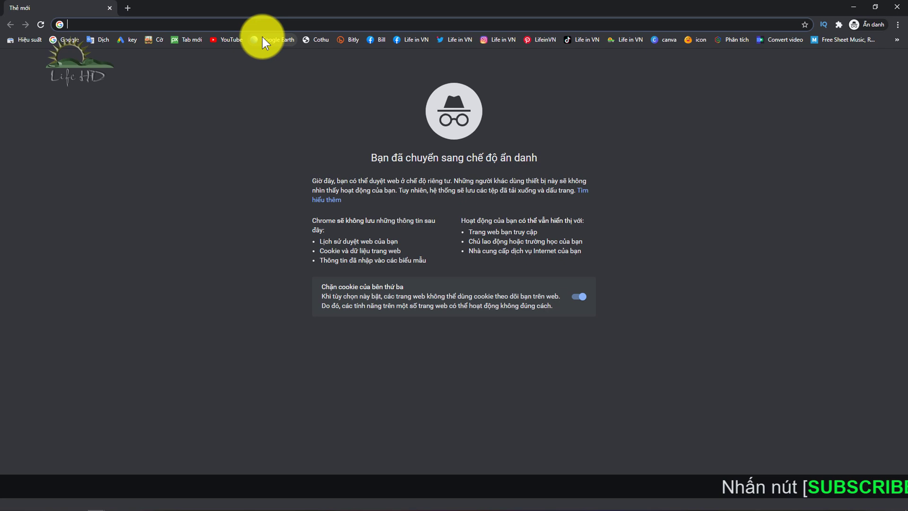
{"action": "left_click", "coordinate": [237, 37]}
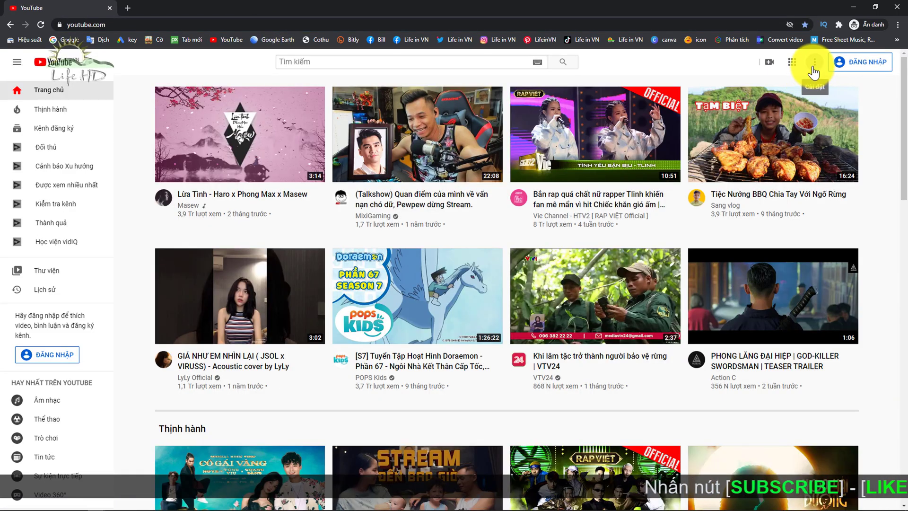
Set the display language of YouTube in the incognito window to English (UK).
{"action": "left_click", "coordinate": [813, 65]}
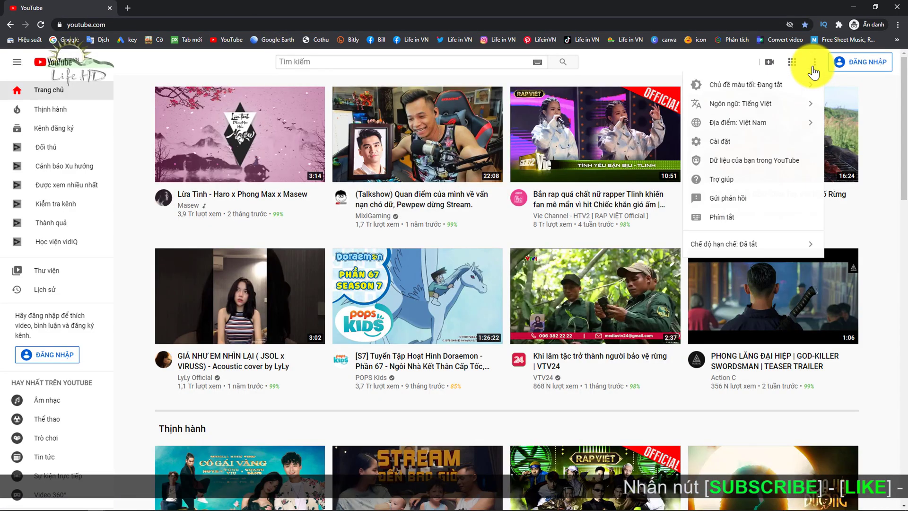
{"action": "left_click", "coordinate": [799, 108]}
{"action": "scroll", "coordinate": [774, 220], "scroll_direction": "down", "scroll_amount": 4}
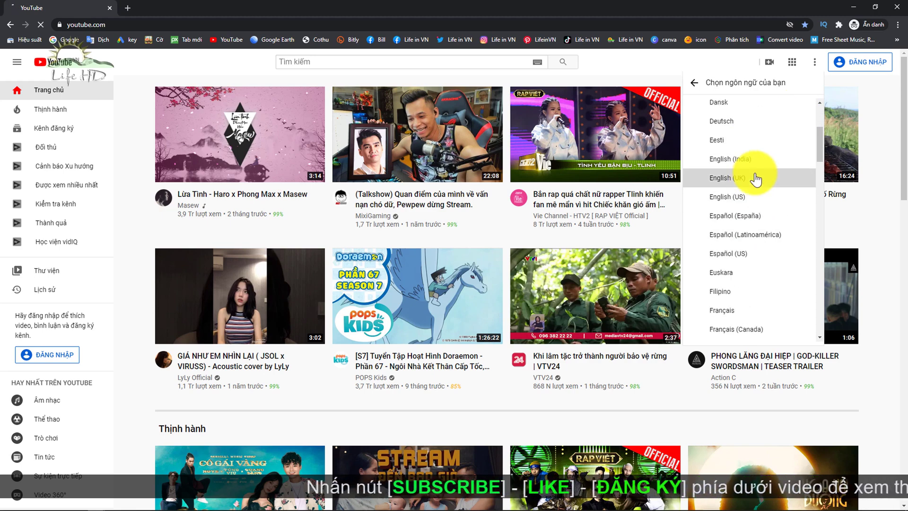
{"action": "left_click", "coordinate": [754, 178]}
Search YouTube for "life hd" and open the channel's video about linking a YouTube channel to Facebook and social networks.
{"action": "left_click", "coordinate": [318, 61]}
{"action": "type", "text": "life"}
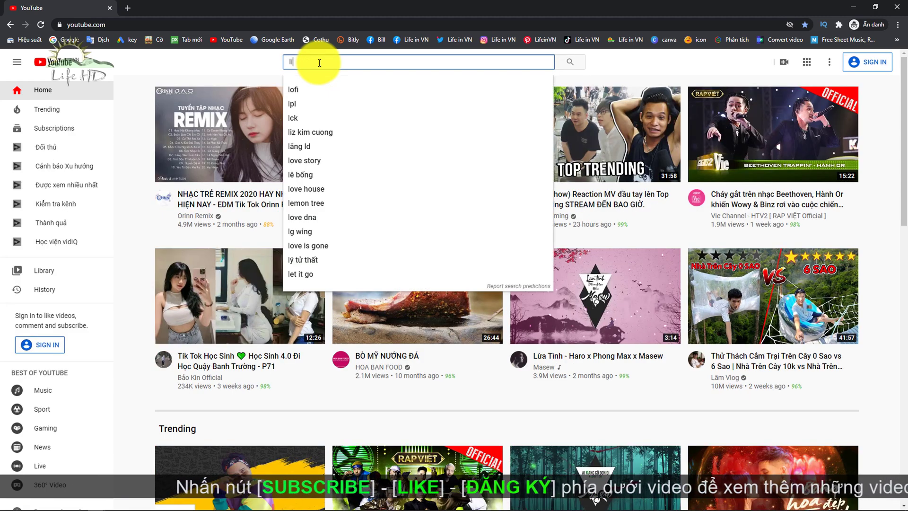
{"action": "type", "text": " hd"}
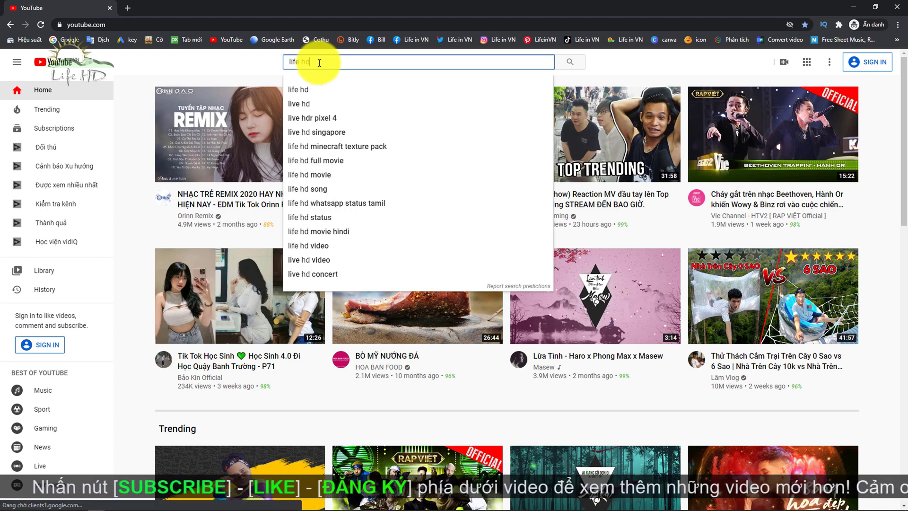
{"action": "key", "text": "Return"}
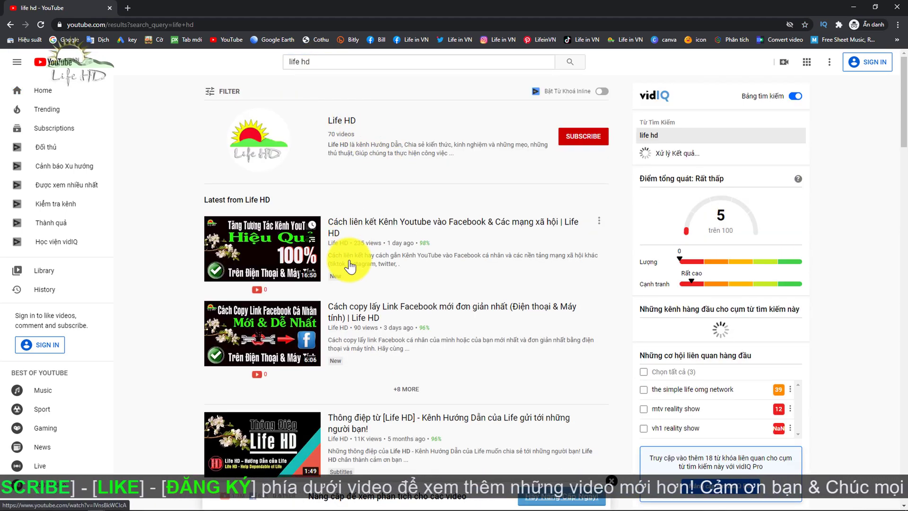
{"action": "left_click", "coordinate": [377, 222]}
Pause the video and expand its description to check the translated title, paragraphs, links and hashtags.
{"action": "scroll", "coordinate": [371, 226], "scroll_direction": "down", "scroll_amount": 1}
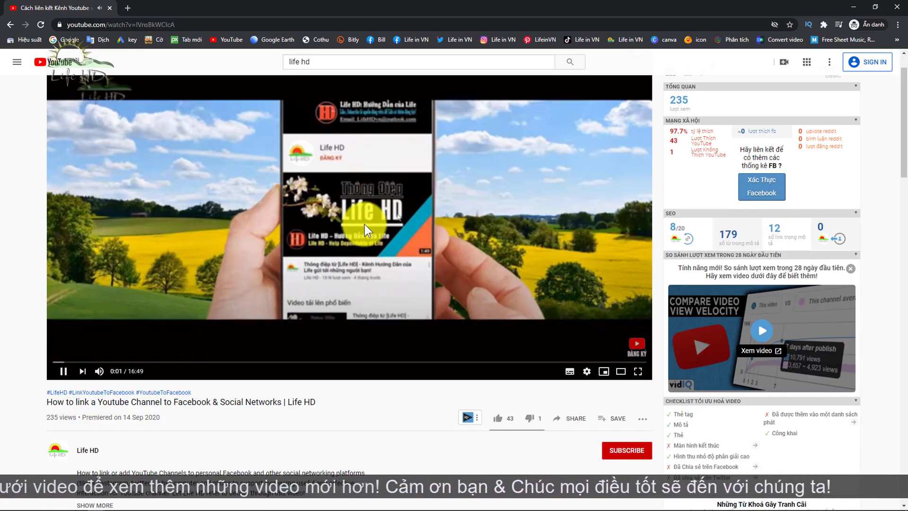
{"action": "left_click", "coordinate": [62, 371]}
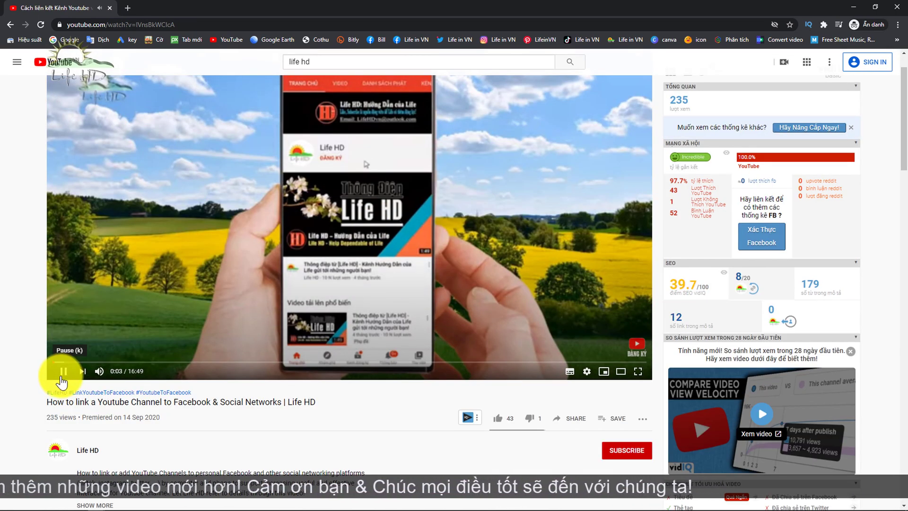
{"action": "scroll", "coordinate": [211, 428], "scroll_direction": "down", "scroll_amount": 2}
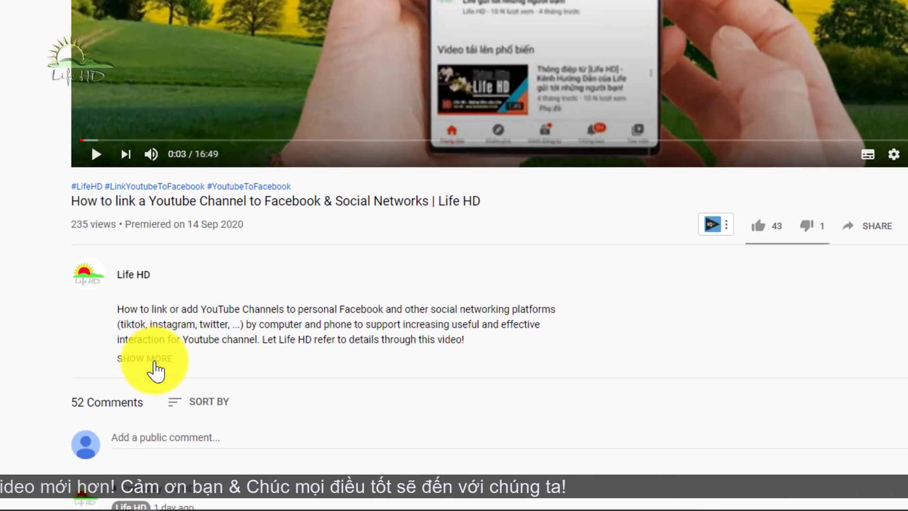
{"action": "left_click", "coordinate": [97, 409]}
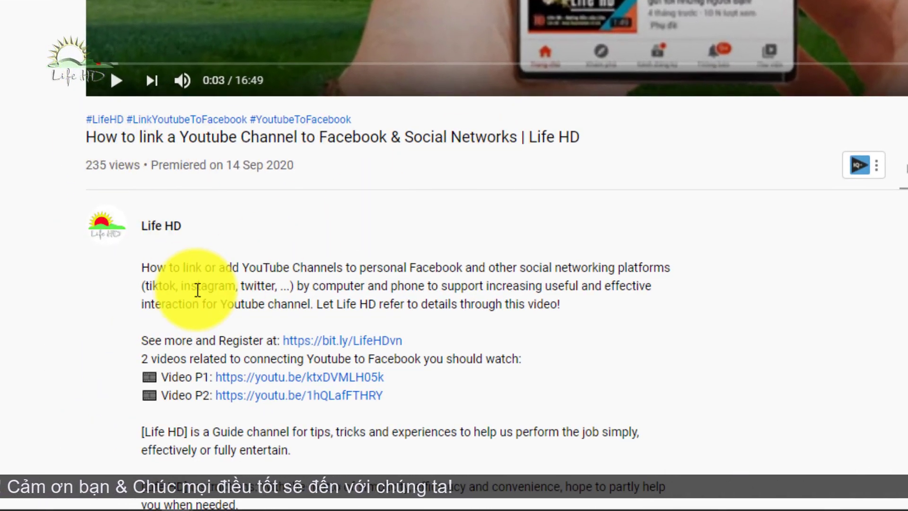
{"action": "scroll", "coordinate": [196, 290], "scroll_direction": "down", "scroll_amount": 5}
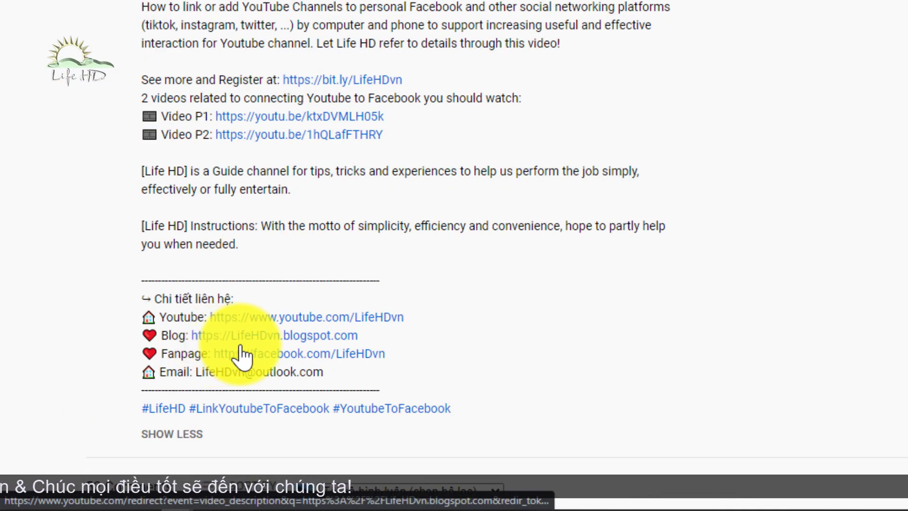
{"action": "scroll", "coordinate": [238, 354], "scroll_direction": "up", "scroll_amount": 3}
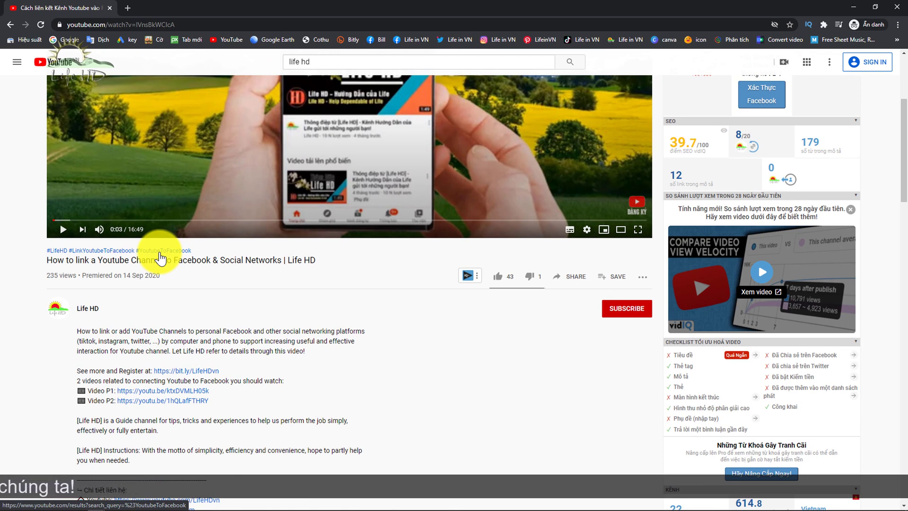
{"action": "scroll", "coordinate": [160, 258], "scroll_direction": "up", "scroll_amount": 3}
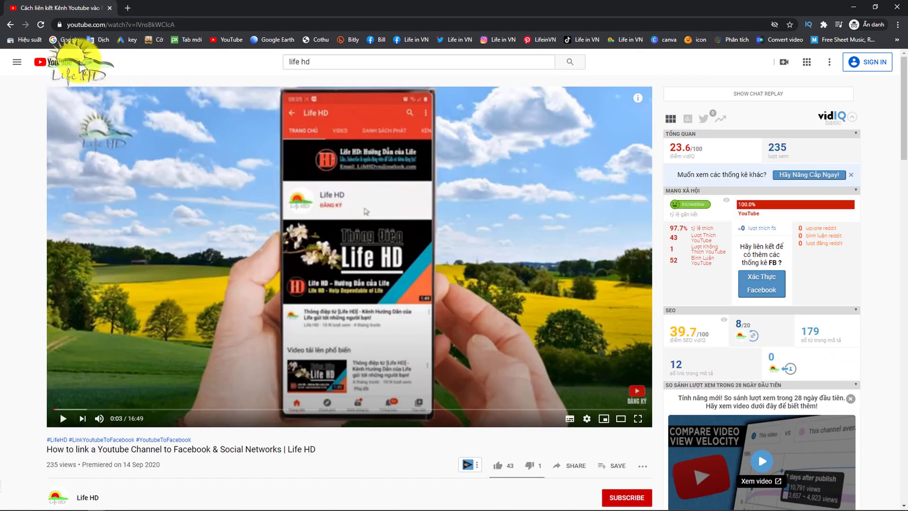
Return to the YouTube home page and look through the list of available display languages.
{"action": "left_click", "coordinate": [55, 62]}
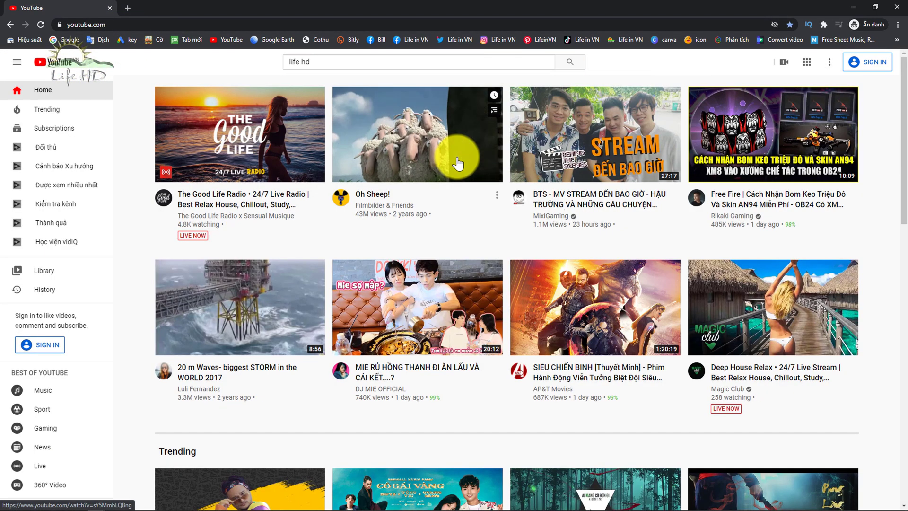
{"action": "left_click", "coordinate": [829, 61]}
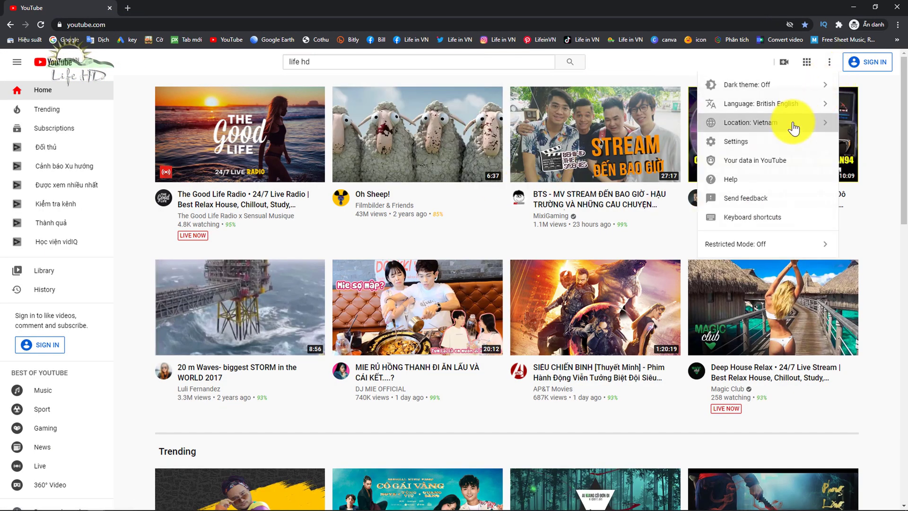
{"action": "left_click", "coordinate": [790, 106]}
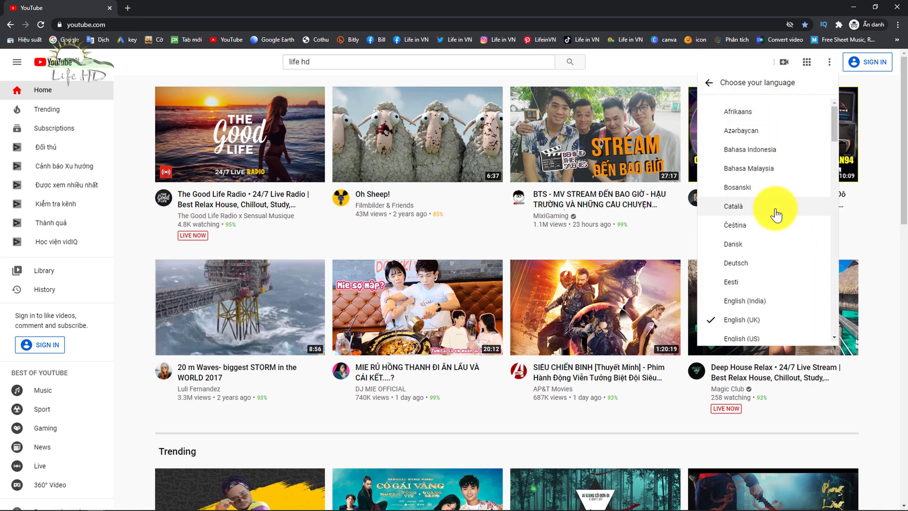
{"action": "scroll", "coordinate": [776, 214], "scroll_direction": "down", "scroll_amount": 7}
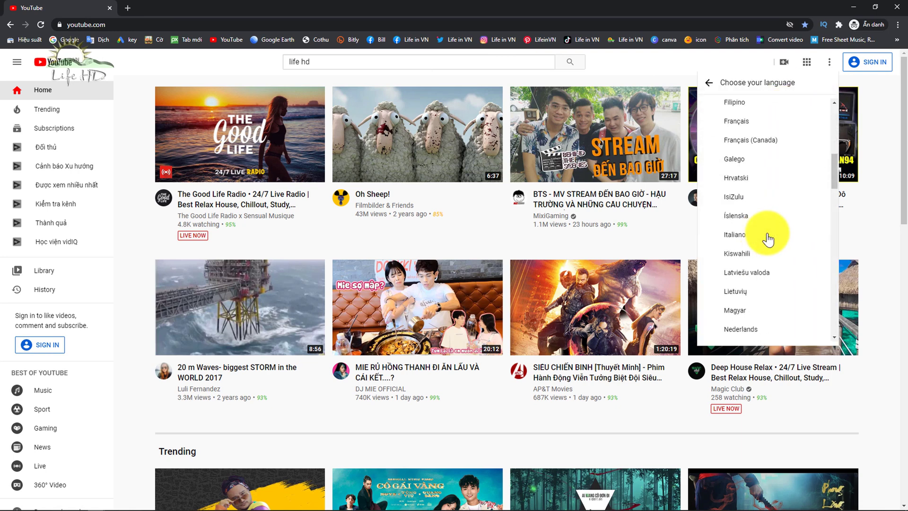
{"action": "scroll", "coordinate": [767, 240], "scroll_direction": "down", "scroll_amount": 8}
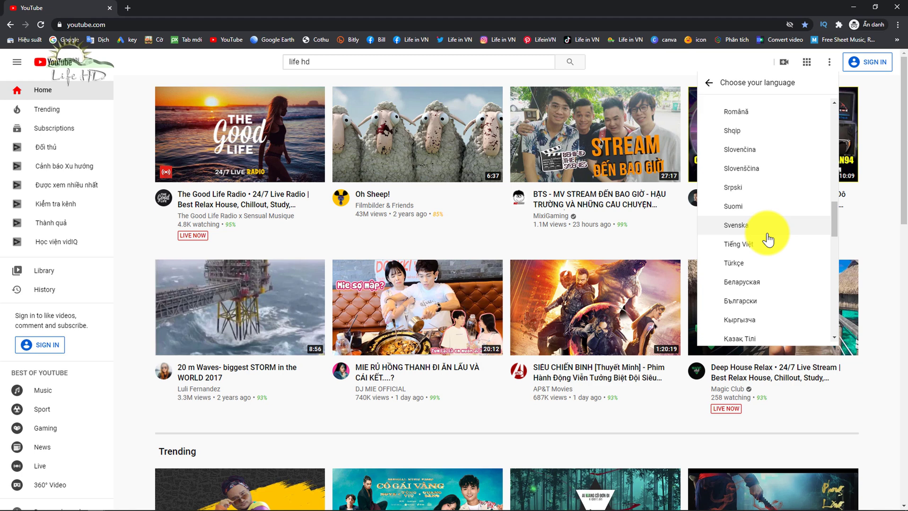
{"action": "scroll", "coordinate": [768, 240], "scroll_direction": "down", "scroll_amount": 4}
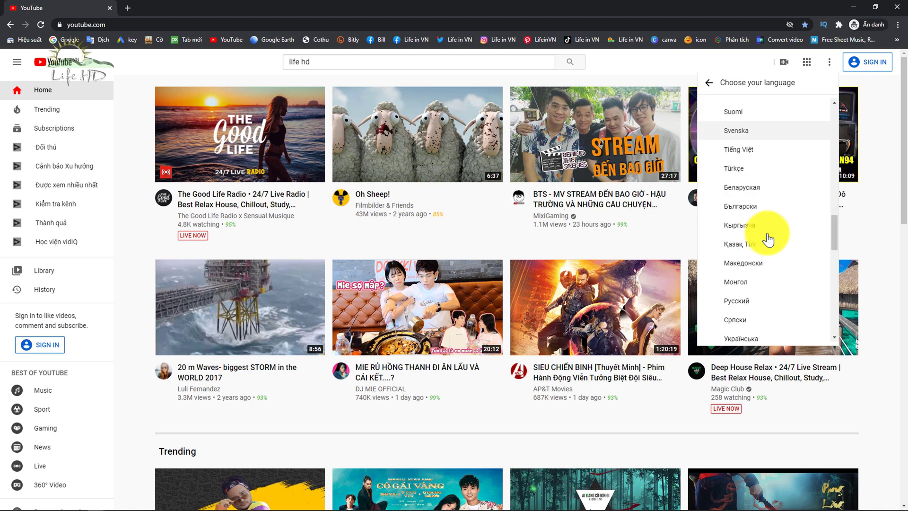
{"action": "scroll", "coordinate": [768, 240], "scroll_direction": "down", "scroll_amount": 5}
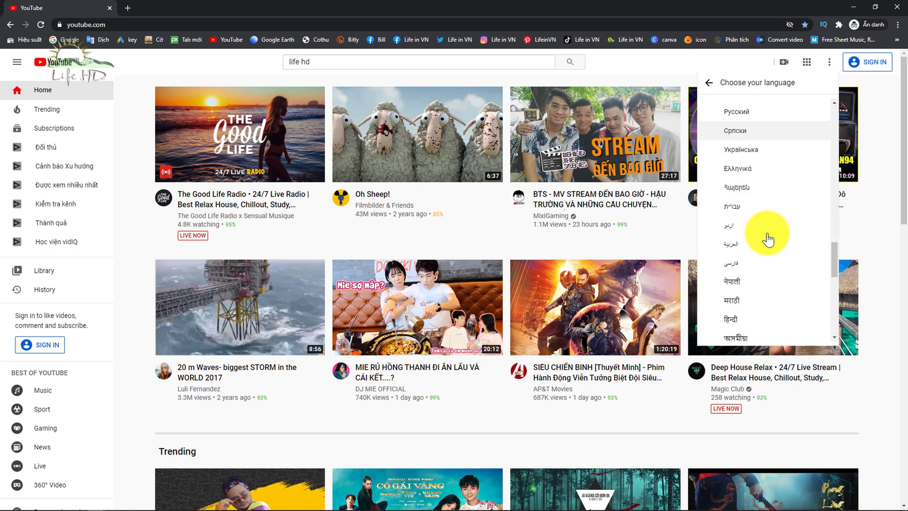
{"action": "scroll", "coordinate": [768, 240], "scroll_direction": "down", "scroll_amount": 5}
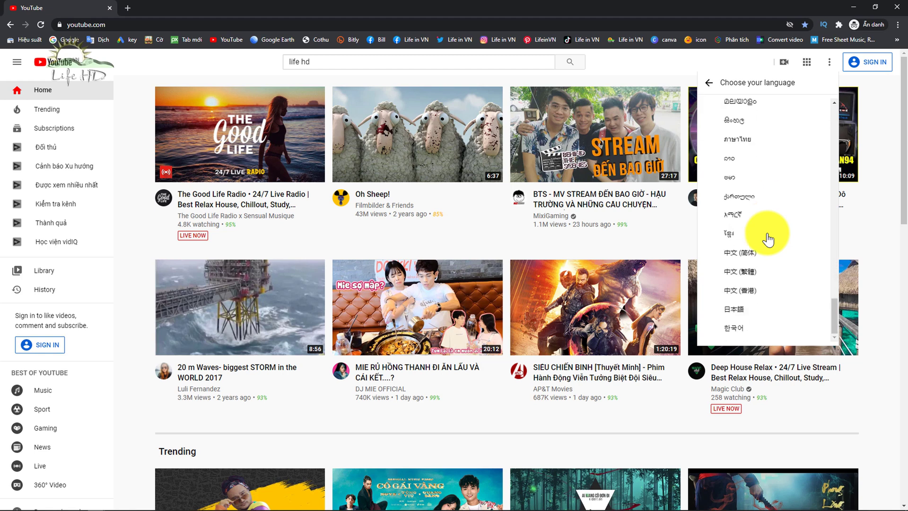
{"action": "scroll", "coordinate": [768, 240], "scroll_direction": "up", "scroll_amount": 8}
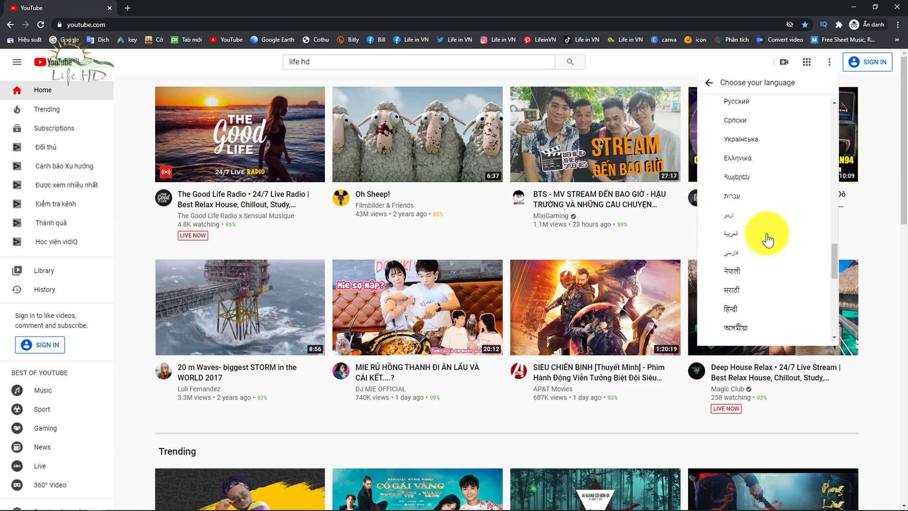
{"action": "scroll", "coordinate": [768, 240], "scroll_direction": "up", "scroll_amount": 4}
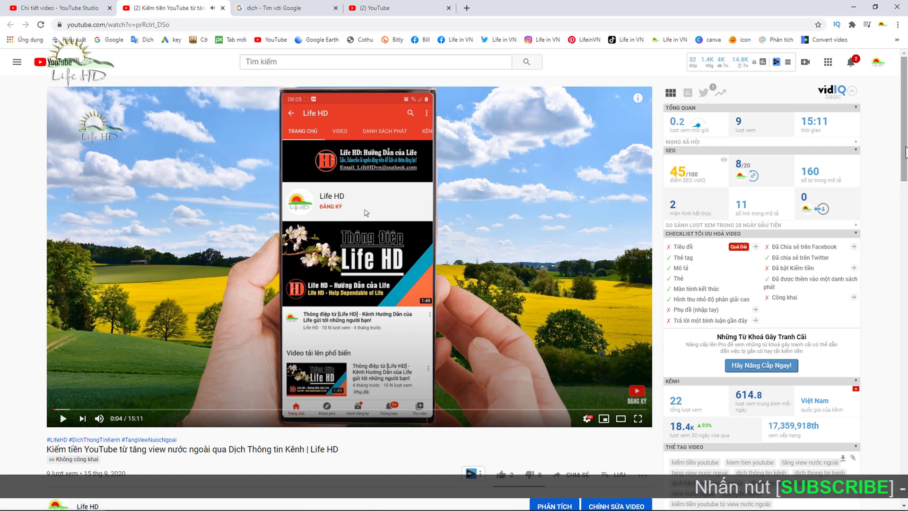
Expand the description of the video "Kiếm tiền YouTube từ tăng view nước ngoài qua Dịch Thông tin Kênh" to view its links.
{"action": "left_click_drag", "start_coordinate": [905, 154], "coordinate": [905, 223]}
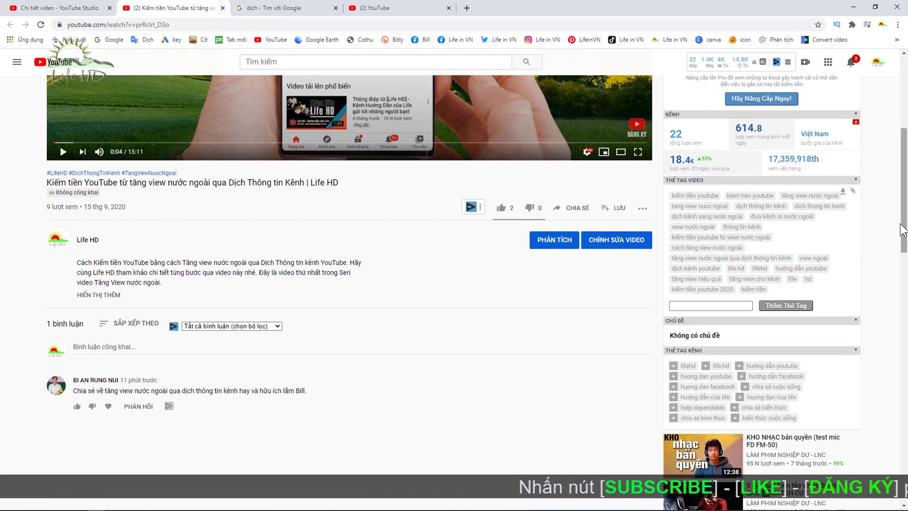
{"action": "left_click", "coordinate": [103, 297]}
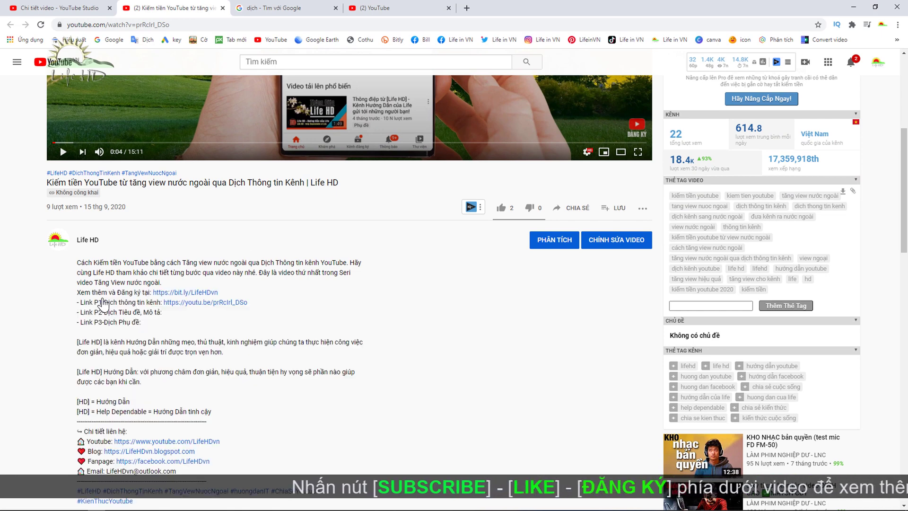